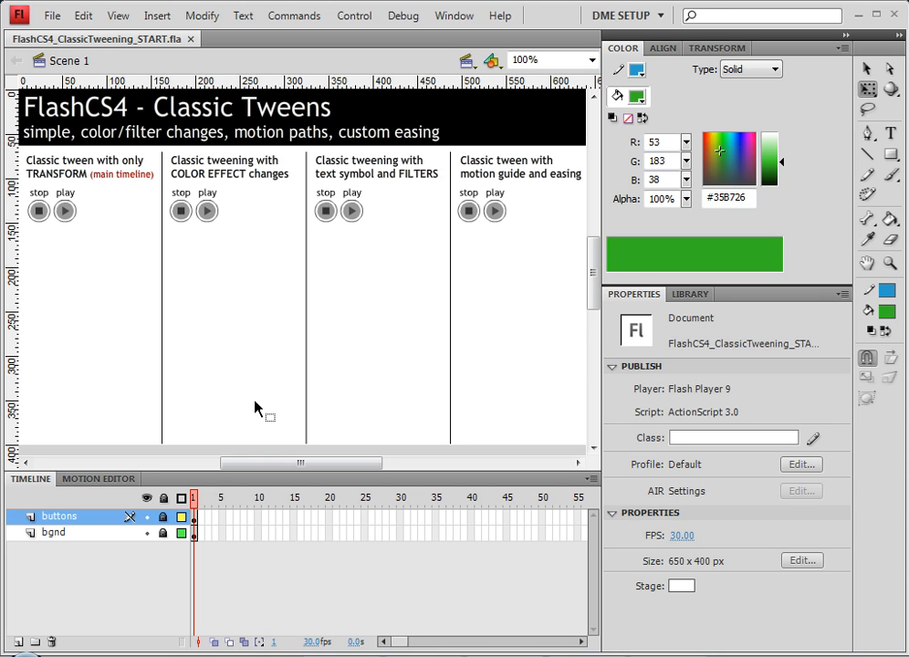
# Step: Add a new layer above the buttons layer and name it "transform"
pyautogui.click(195, 535)
pyautogui.click(195, 518)
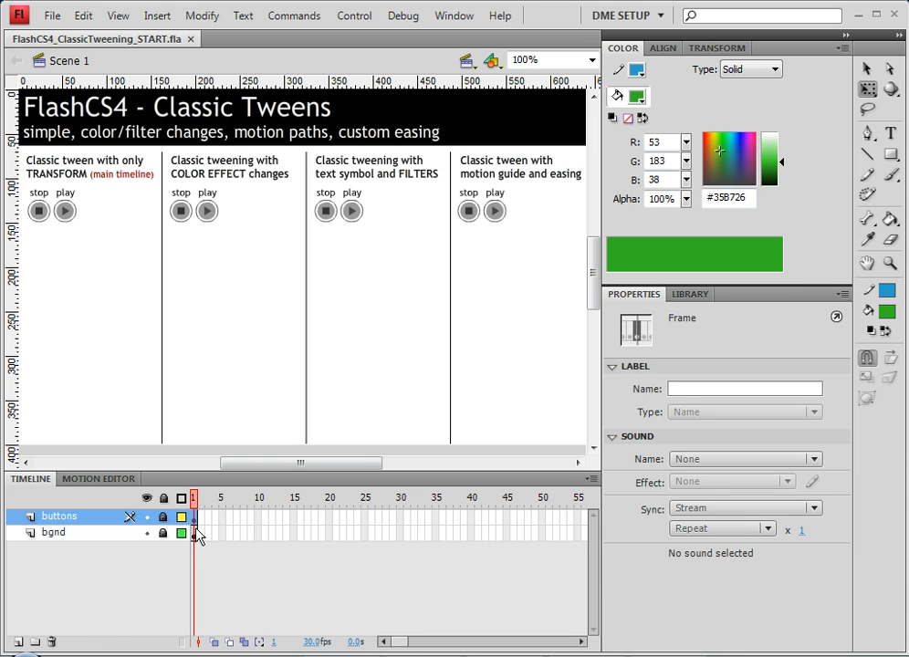
pyautogui.click(195, 534)
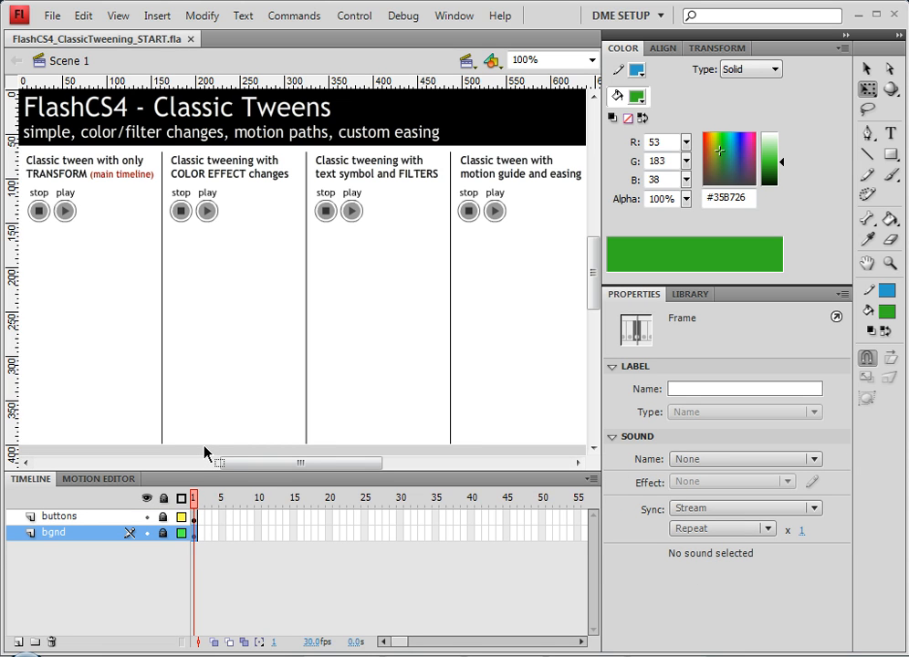
pyautogui.click(17, 642)
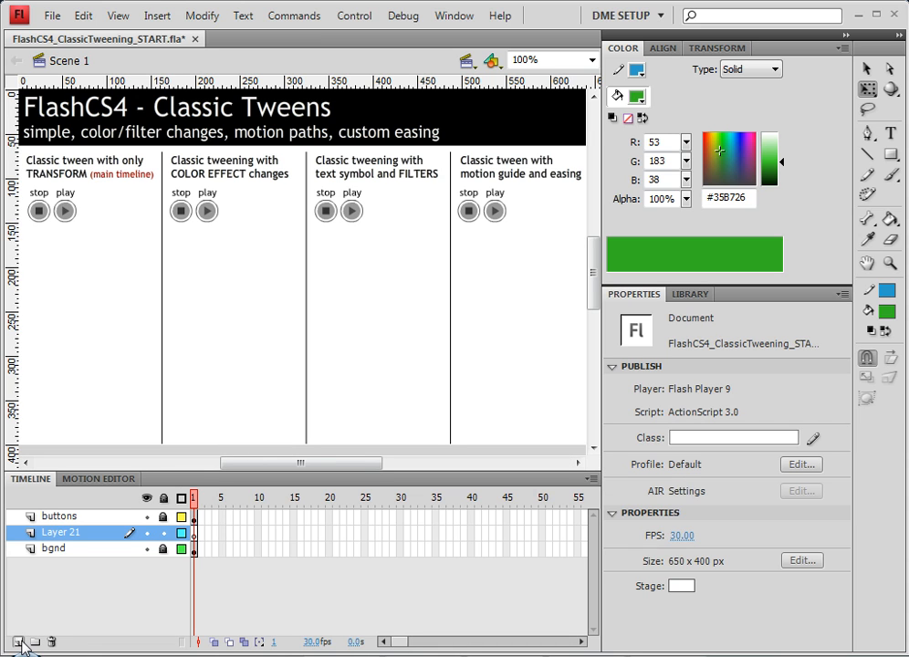
pyautogui.moveTo(57, 534)
pyautogui.mouseDown()
pyautogui.moveTo(54, 513)
pyautogui.moveTo(66, 520)
pyautogui.mouseUp()
pyautogui.doubleClick(60, 516)
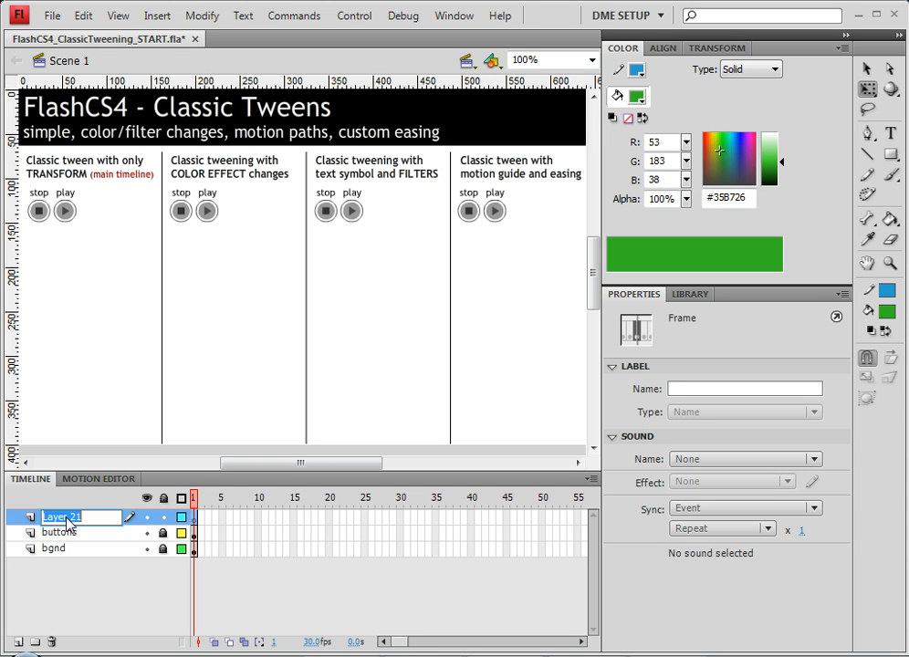
pyautogui.write('transform')
pyautogui.press('Return')
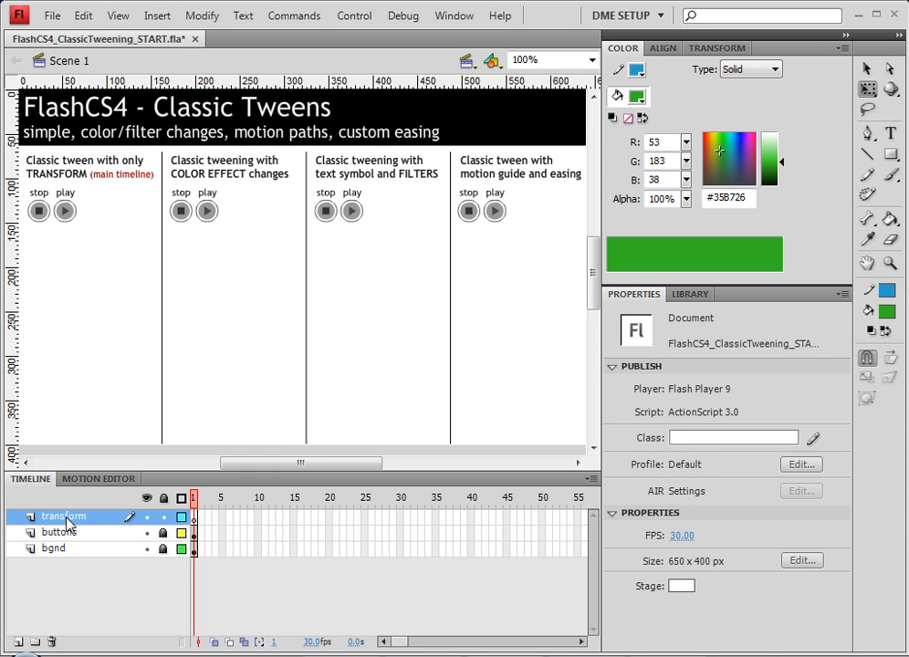
# Step: Draw an about 83.5 px square in the first column with a #3DCB2C green fill and a #003366 stroke
pyautogui.click(890, 155)
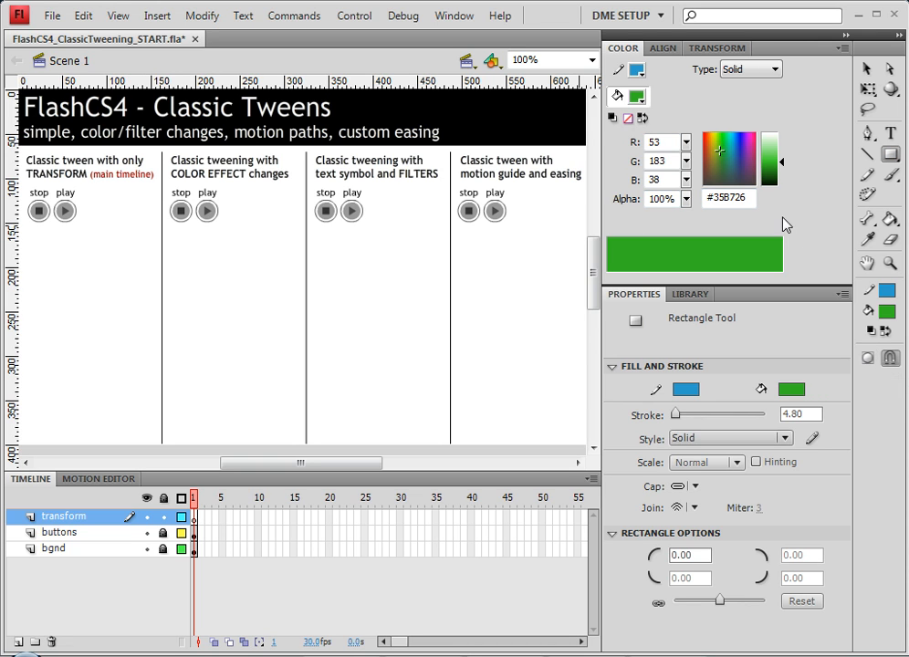
pyautogui.click(736, 157)
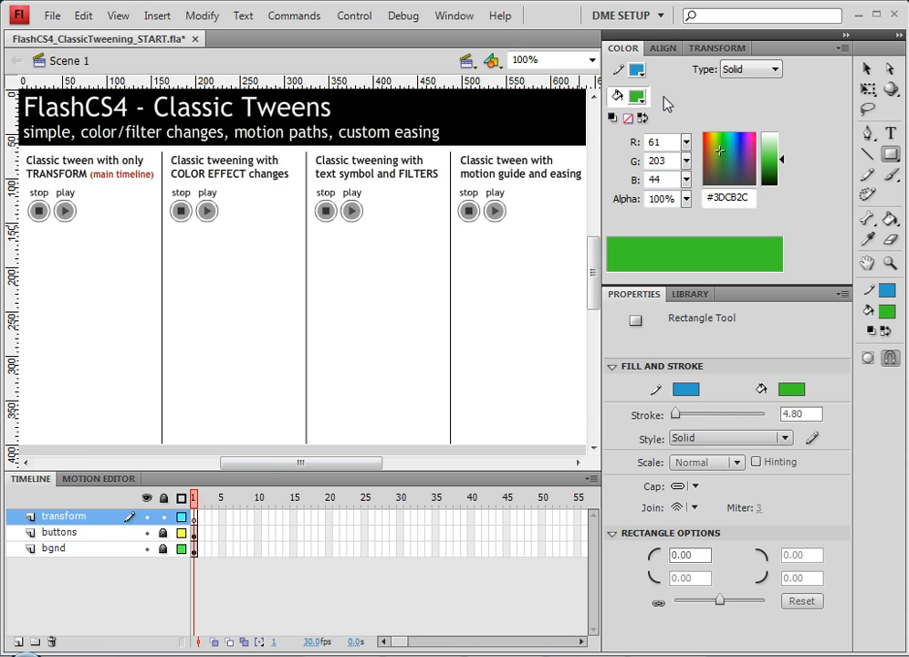
pyautogui.click(638, 72)
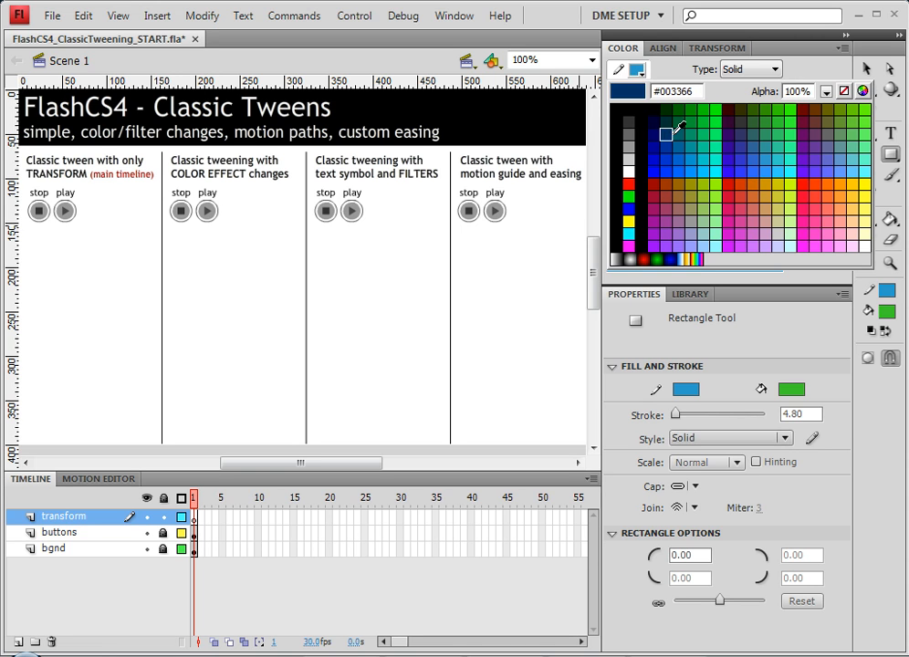
pyautogui.click(666, 133)
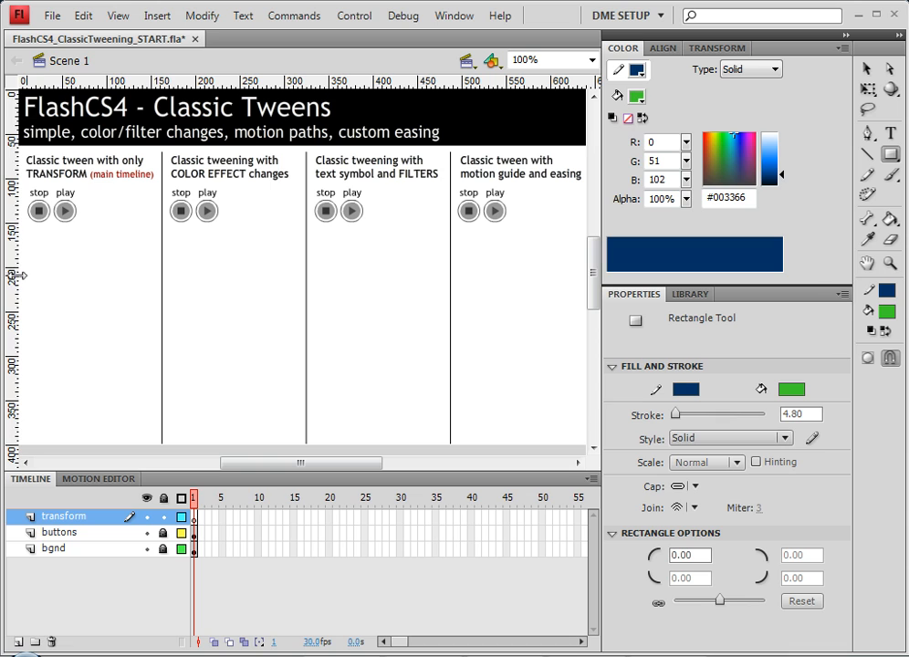
pyautogui.moveTo(47, 265); pyautogui.dragTo(121, 339)
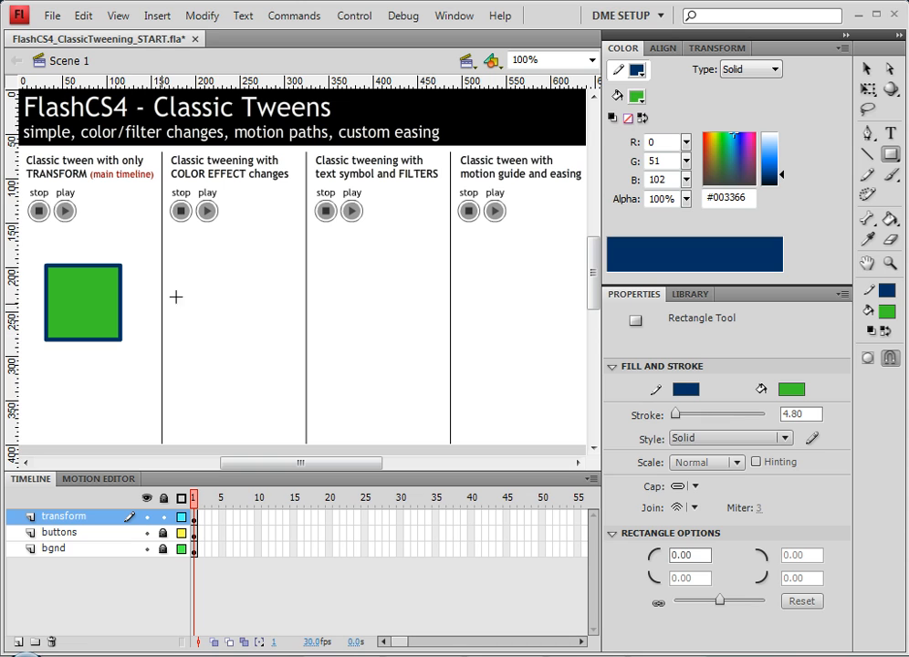
# Step: Convert the whole square, fill and stroke, into a Movie Clip symbol named "green box"
pyautogui.click(865, 71)
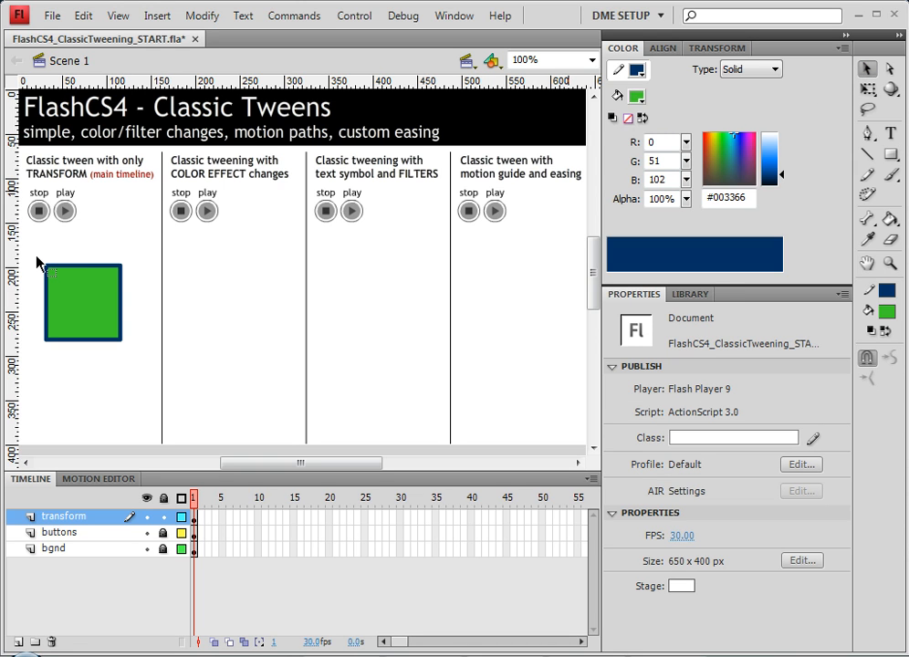
pyautogui.moveTo(36, 252)
pyautogui.mouseDown()
pyautogui.moveTo(142, 372)
pyautogui.moveTo(139, 359)
pyautogui.mouseUp()
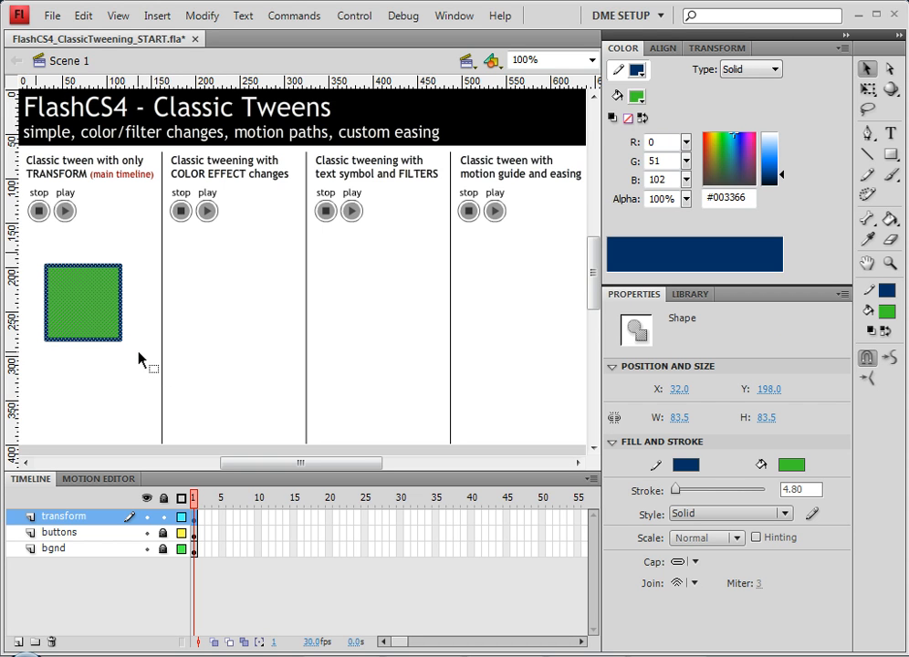
pyautogui.click(697, 296)
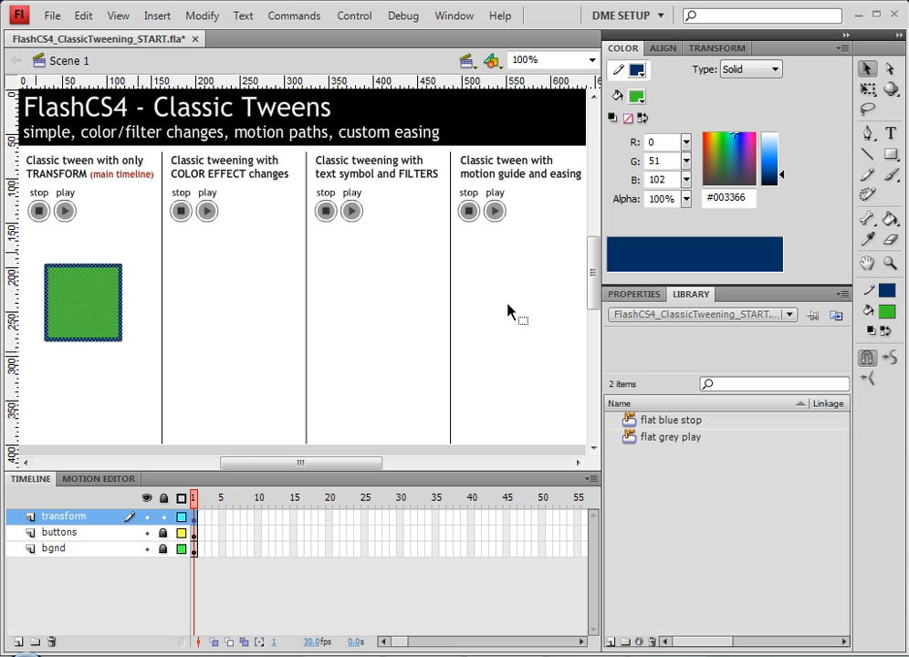
pyautogui.rightClick(80, 318)
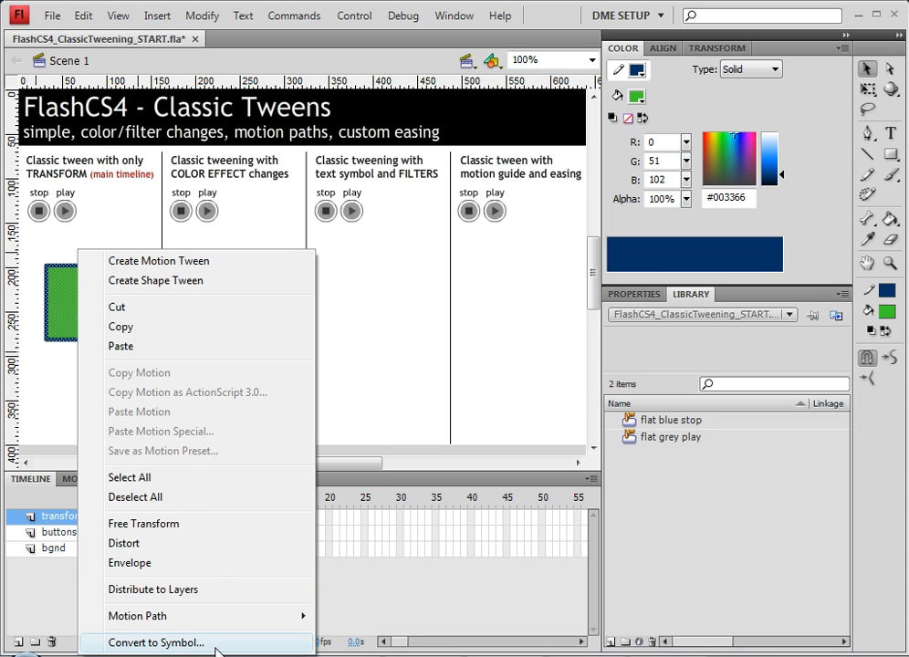
pyautogui.click(215, 644)
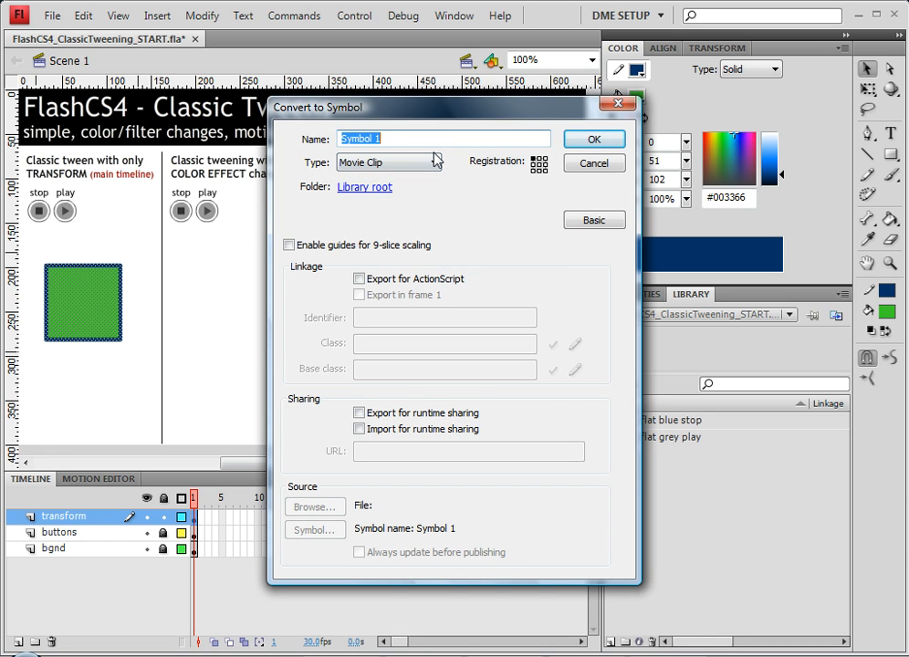
pyautogui.write('green box')
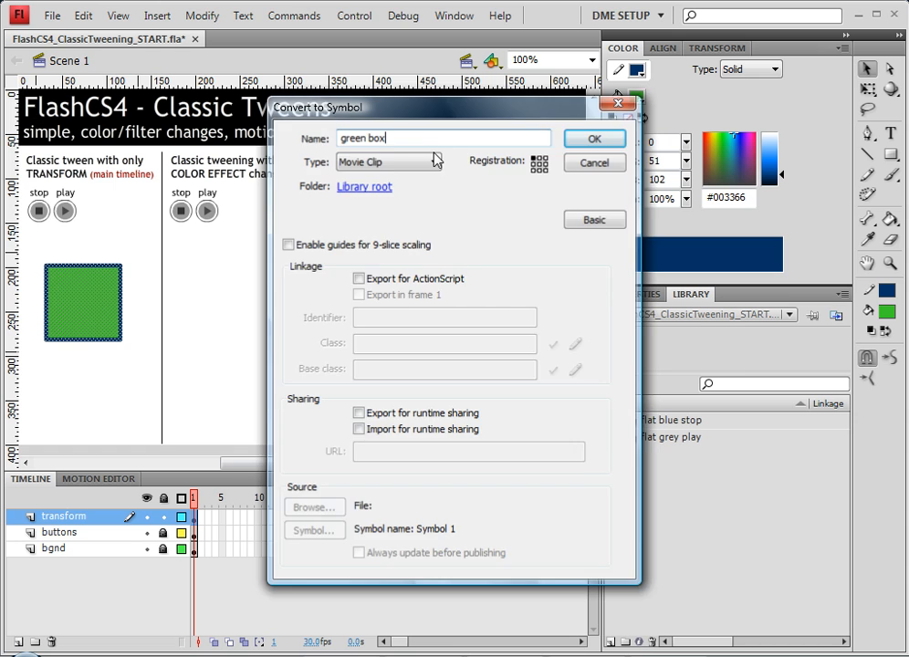
pyautogui.press('Return')
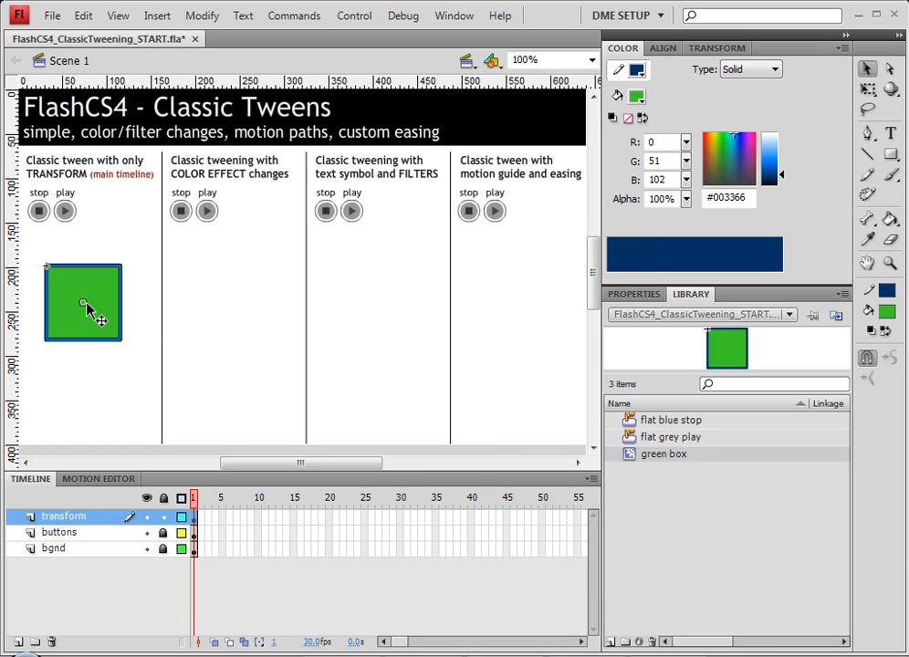
# Step: Insert a keyframe at frame 30 of the transform layer
pyautogui.click(650, 294)
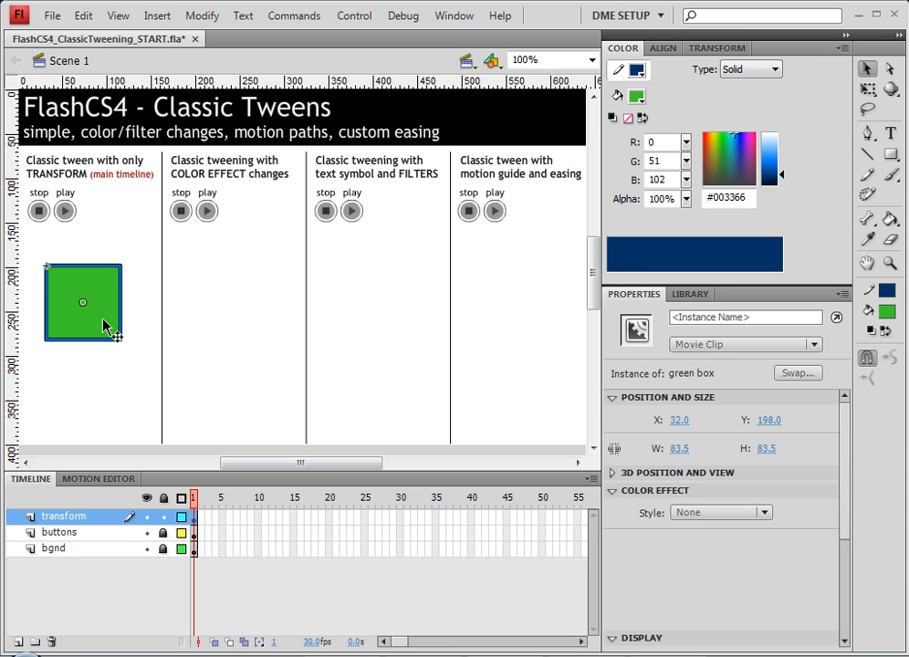
pyautogui.rightClick(402, 517)
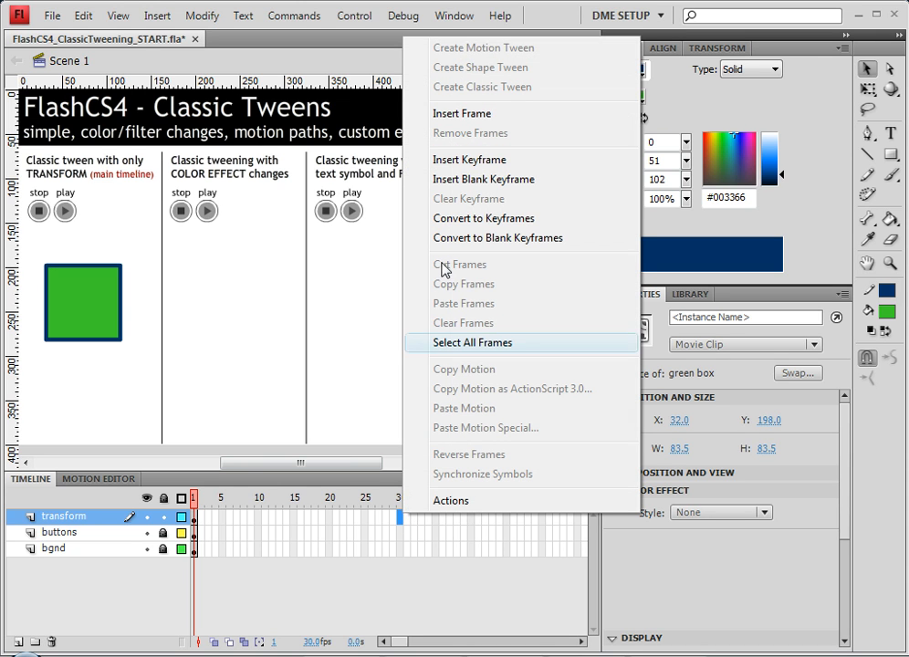
pyautogui.click(469, 163)
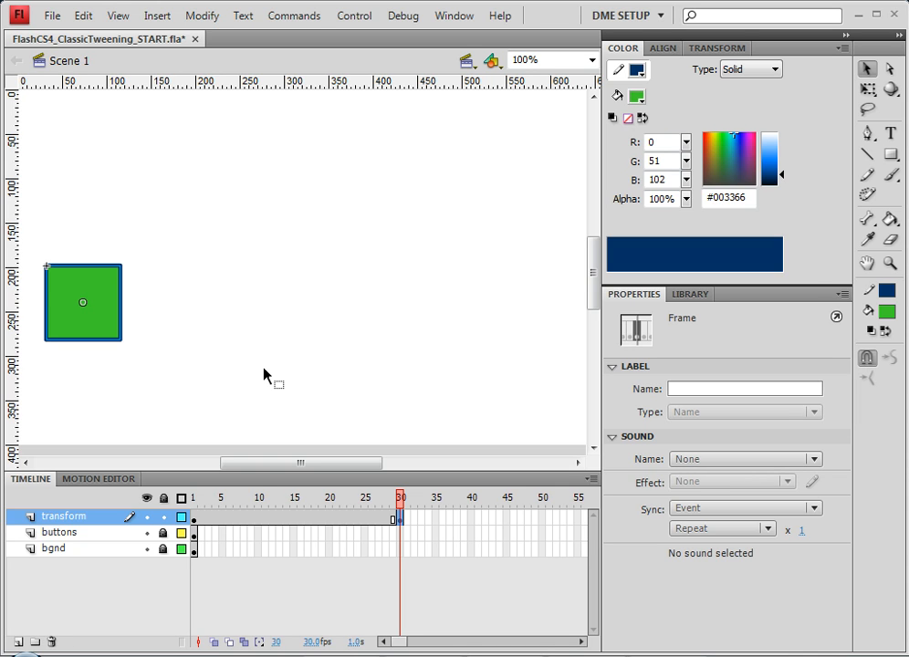
# Step: Extend the buttons and bgnd layers to frame 30 by inserting regular frames
pyautogui.rightClick(402, 535)
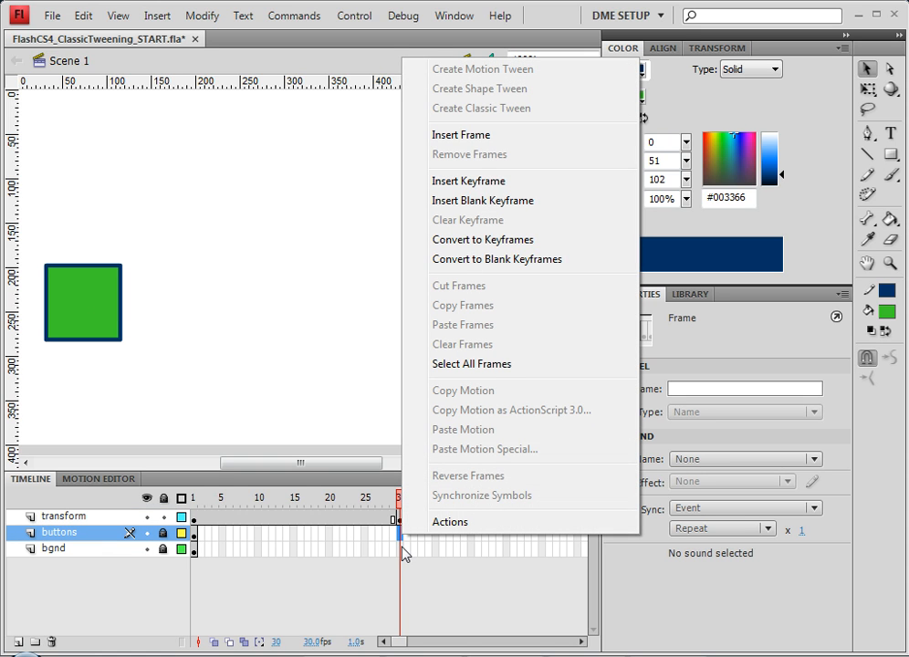
pyautogui.click(402, 551)
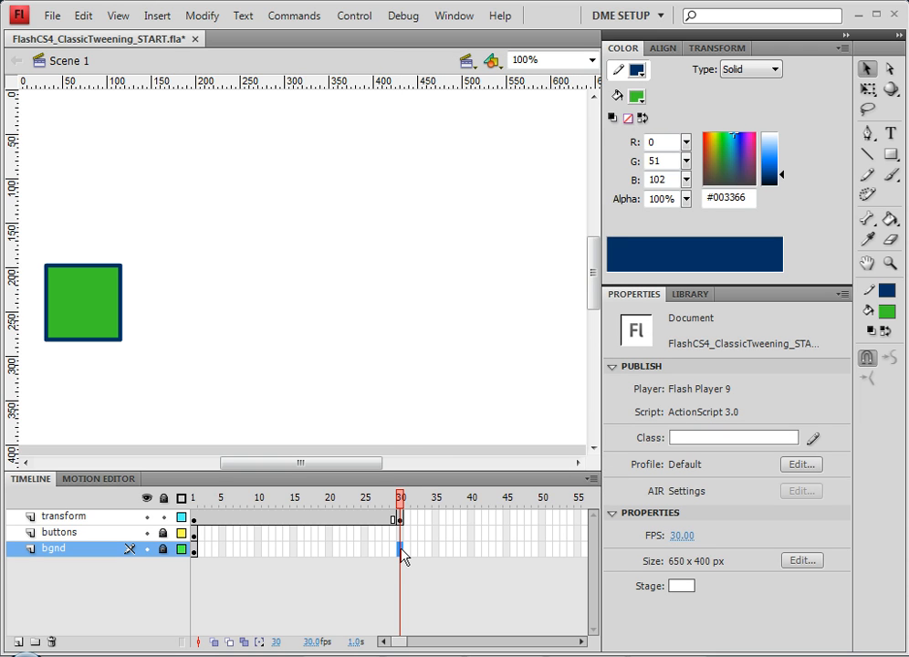
pyautogui.keyDown('shift'); pyautogui.click(403, 537); pyautogui.keyUp('shift')
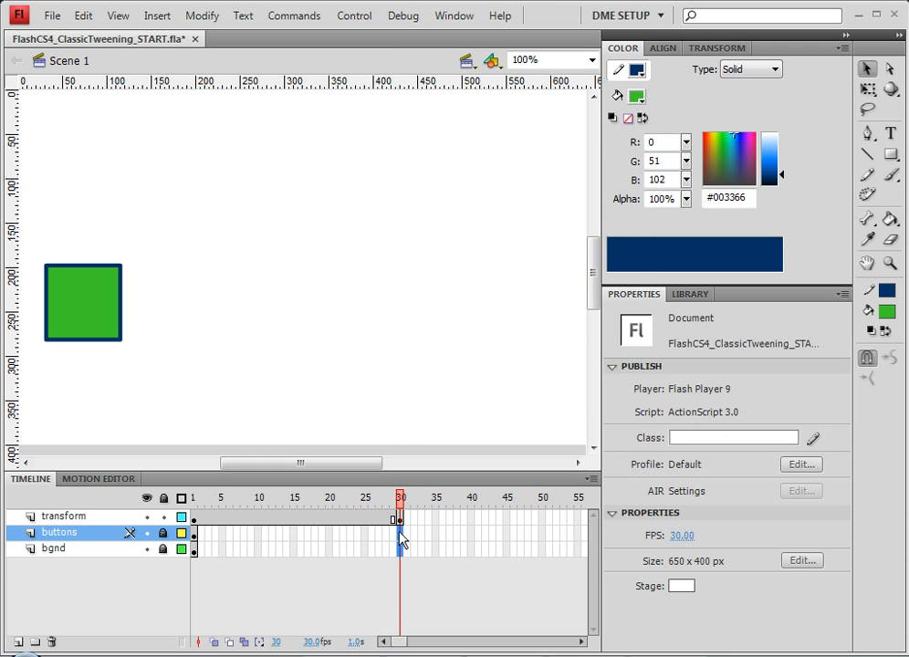
pyautogui.rightClick(400, 534)
pyautogui.click(488, 139)
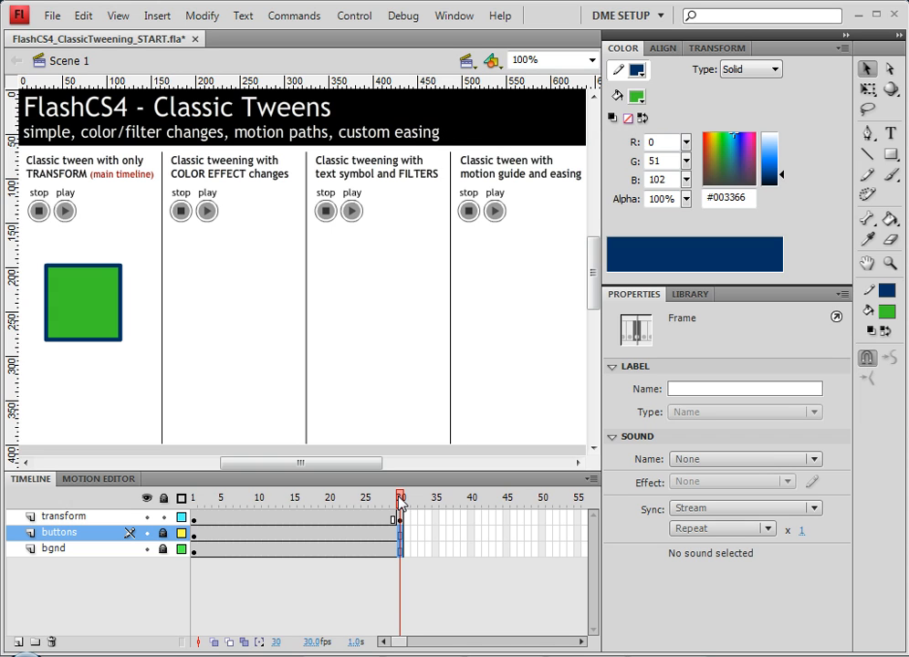
pyautogui.moveTo(400, 500)
pyautogui.mouseDown()
pyautogui.moveTo(357, 503)
pyautogui.moveTo(406, 509)
pyautogui.mouseUp()
pyautogui.click(400, 520)
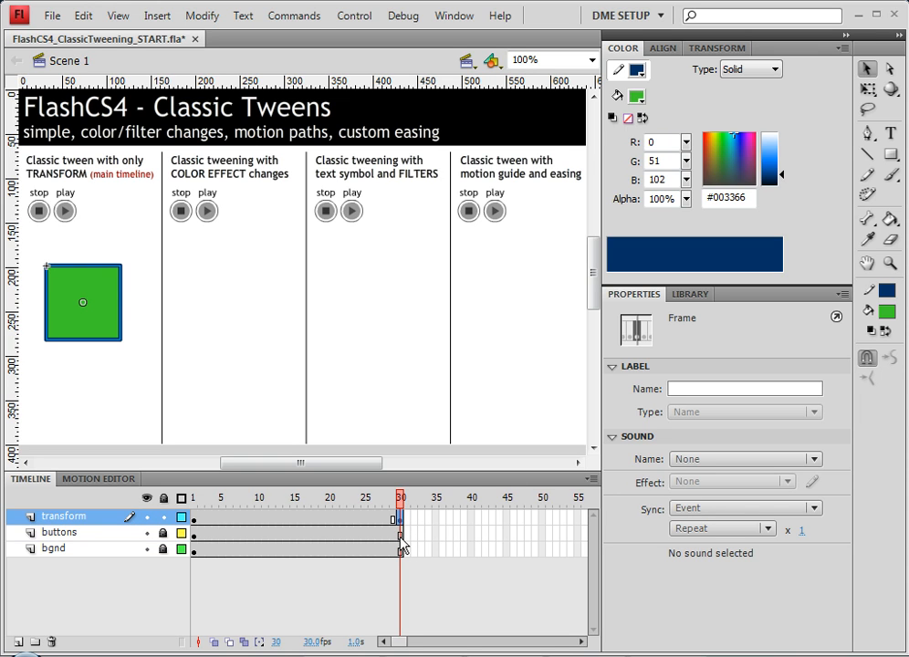
pyautogui.click(401, 536)
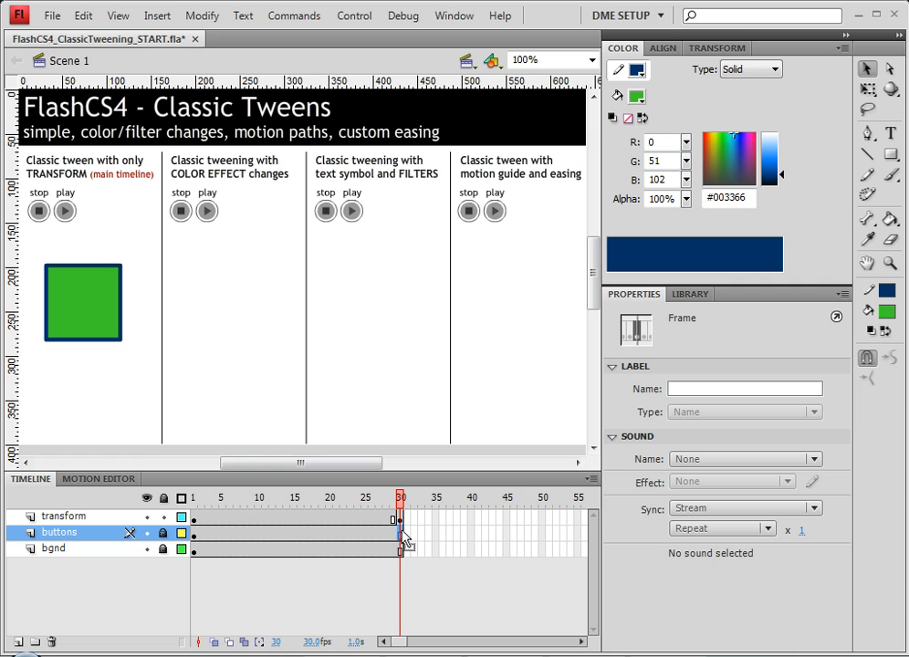
pyautogui.click(403, 560)
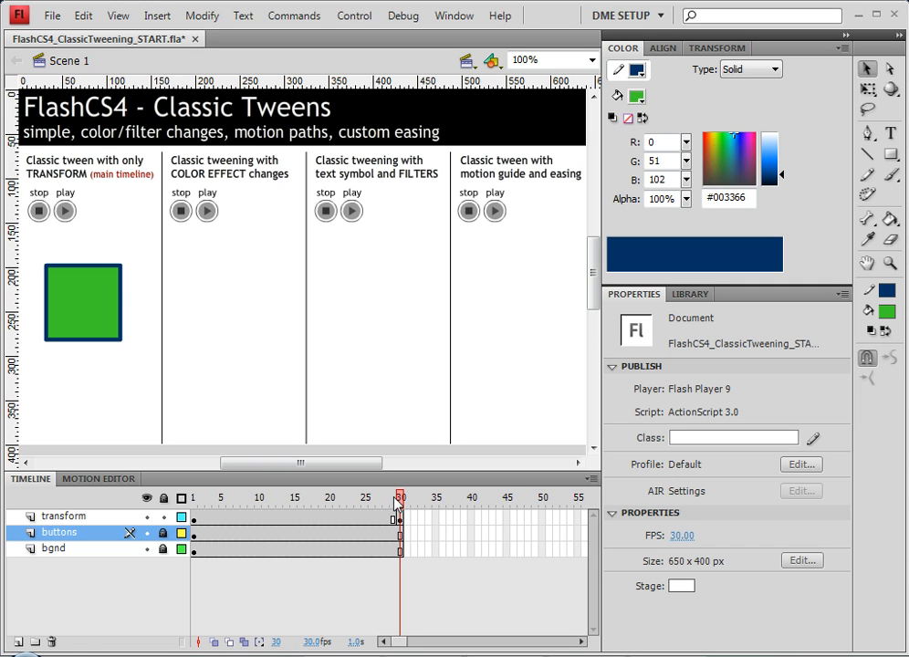
pyautogui.moveTo(400, 503)
pyautogui.mouseDown()
pyautogui.moveTo(330, 505)
pyautogui.moveTo(402, 504)
pyautogui.mouseUp()
# Step: Move the green box at frame 30 straight down to about Y 302, near the stage's lower edge
pyautogui.click(401, 521)
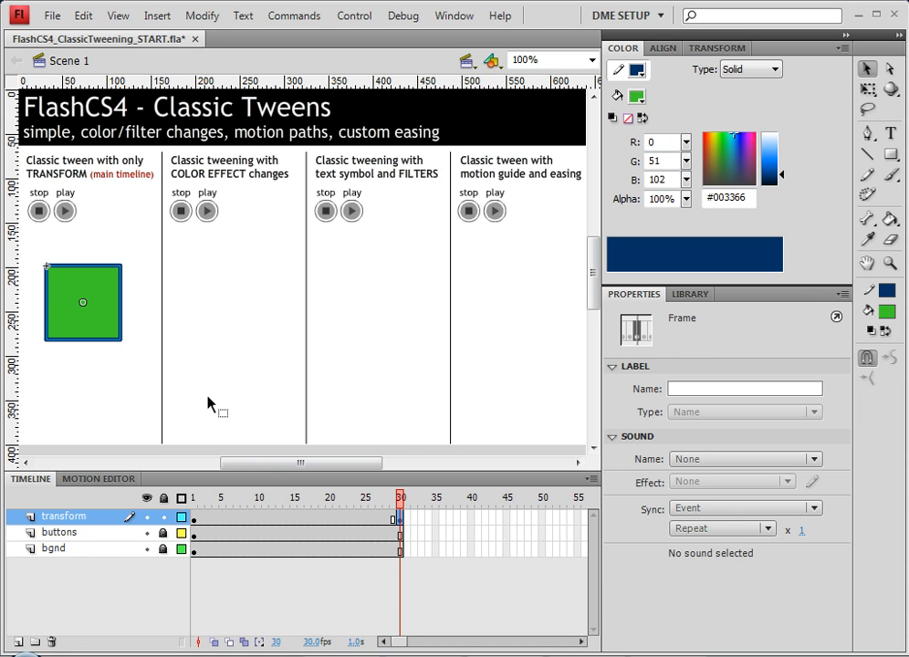
pyautogui.press('space')
pyautogui.moveTo(203, 396); pyautogui.dragTo(251, 319)
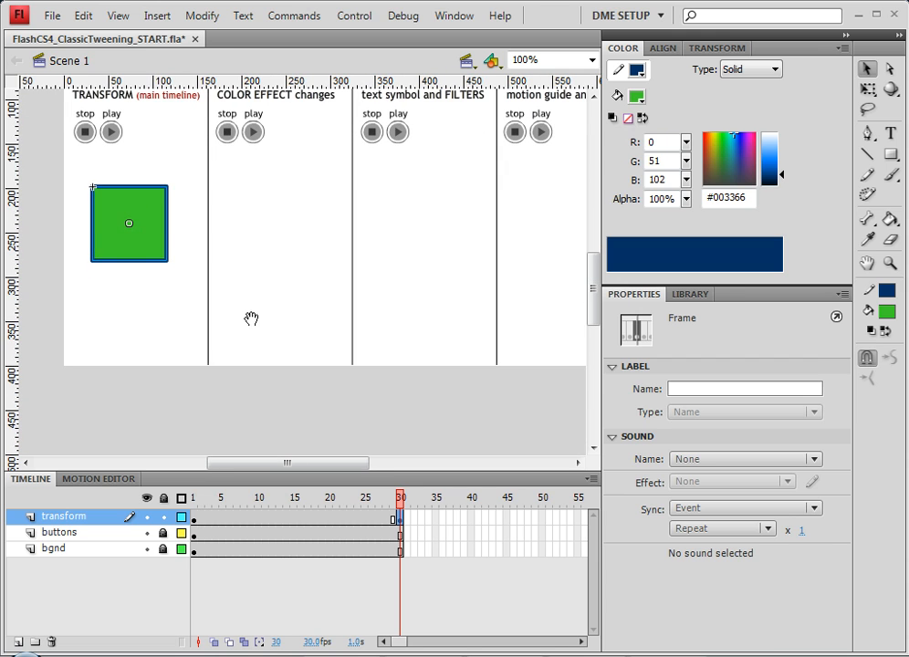
pyautogui.moveTo(159, 219); pyautogui.dragTo(161, 308)
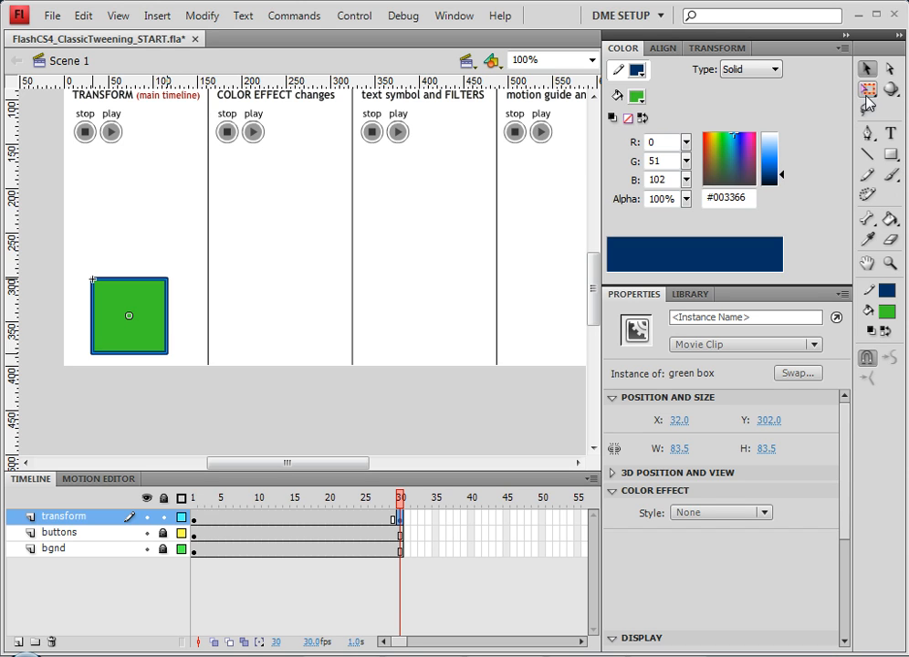
# Step: Scale the green box at frame 30 to about 148% in width and height and rotate it -45° with Free Transform
pyautogui.click(709, 48)
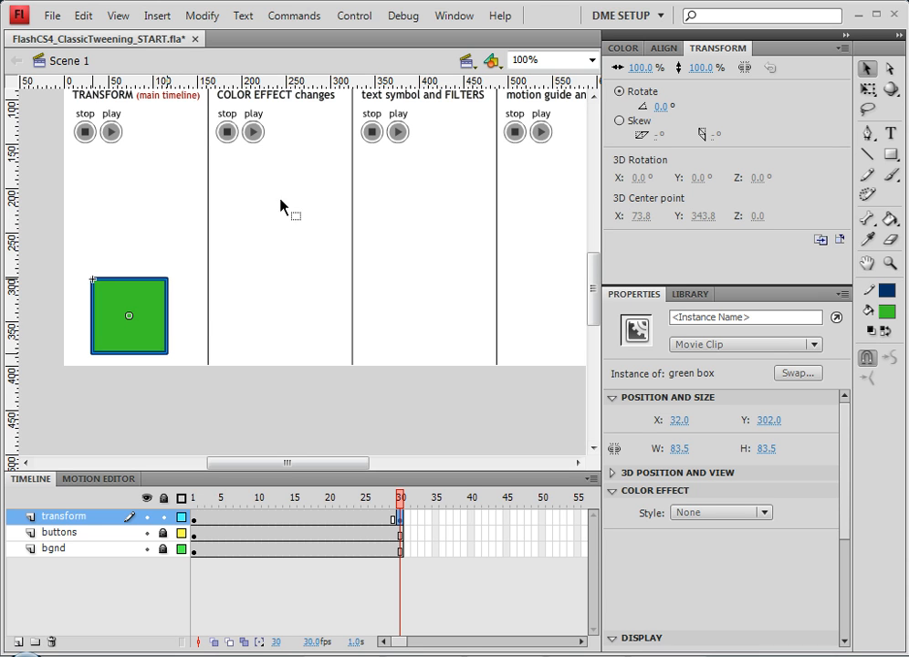
pyautogui.moveTo(288, 184); pyautogui.dragTo(296, 269)
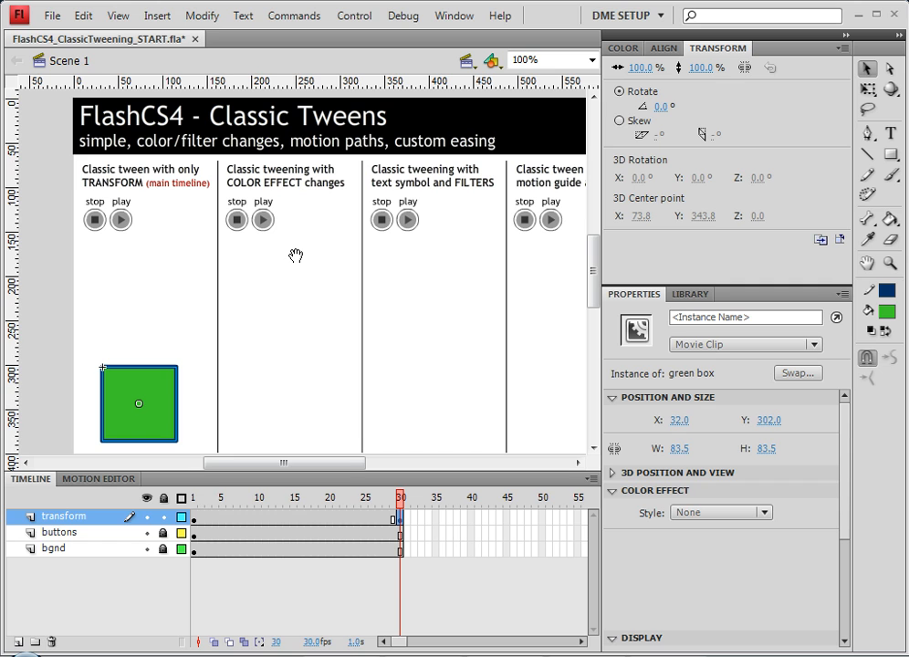
pyautogui.click(867, 90)
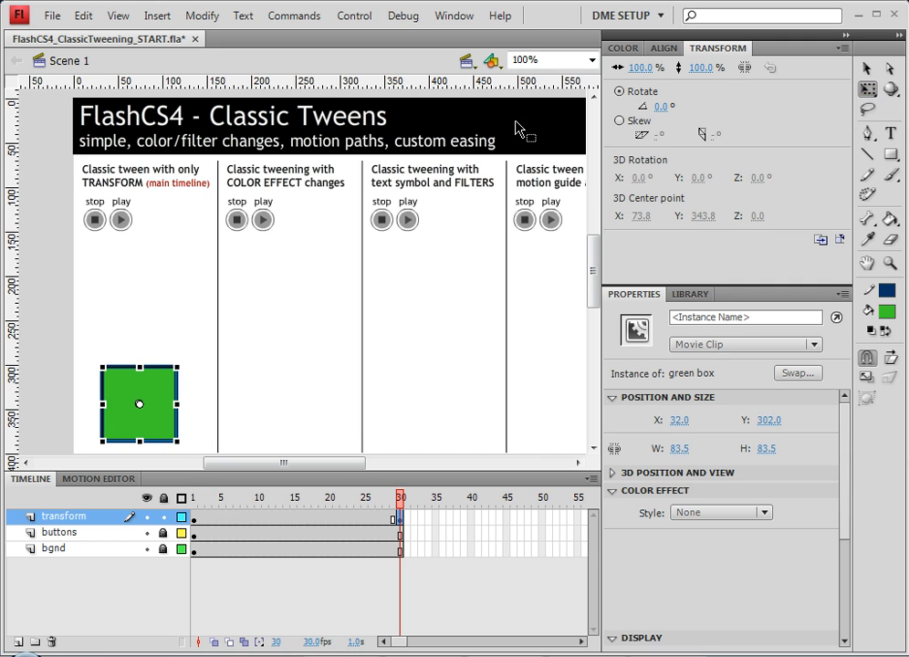
pyautogui.moveTo(176, 367); pyautogui.dragTo(194, 363)
pyautogui.moveTo(140, 365); pyautogui.dragTo(139, 348)
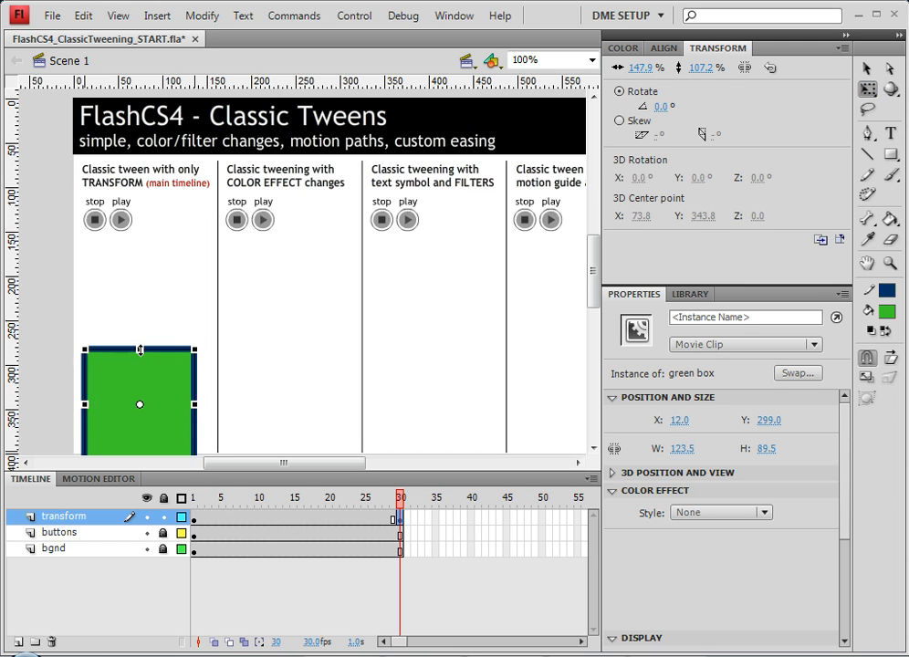
pyautogui.moveTo(201, 341); pyautogui.dragTo(156, 321)
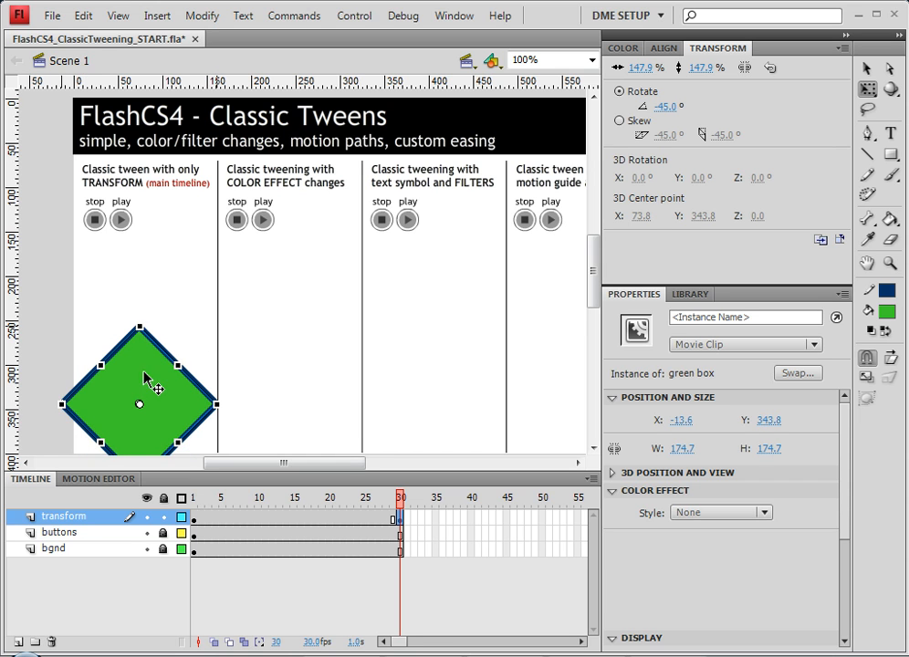
# Step: Move the green box at frame 30 up to about Y 312 with a slight skew, and create a classic tween across the transform layer
pyautogui.moveTo(150, 379); pyautogui.dragTo(133, 323)
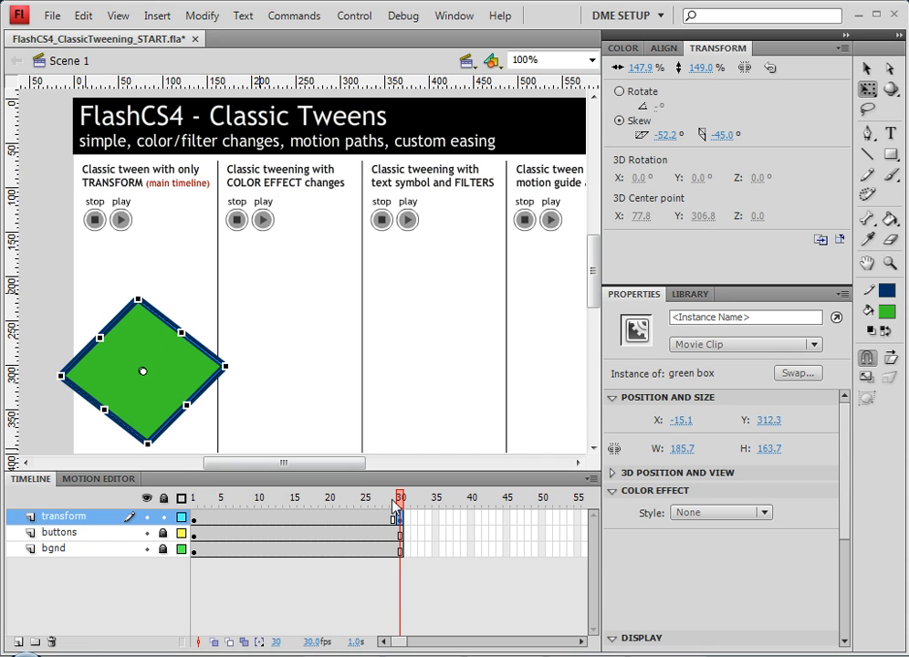
pyautogui.moveTo(394, 507); pyautogui.dragTo(367, 509)
pyautogui.rightClick(357, 523)
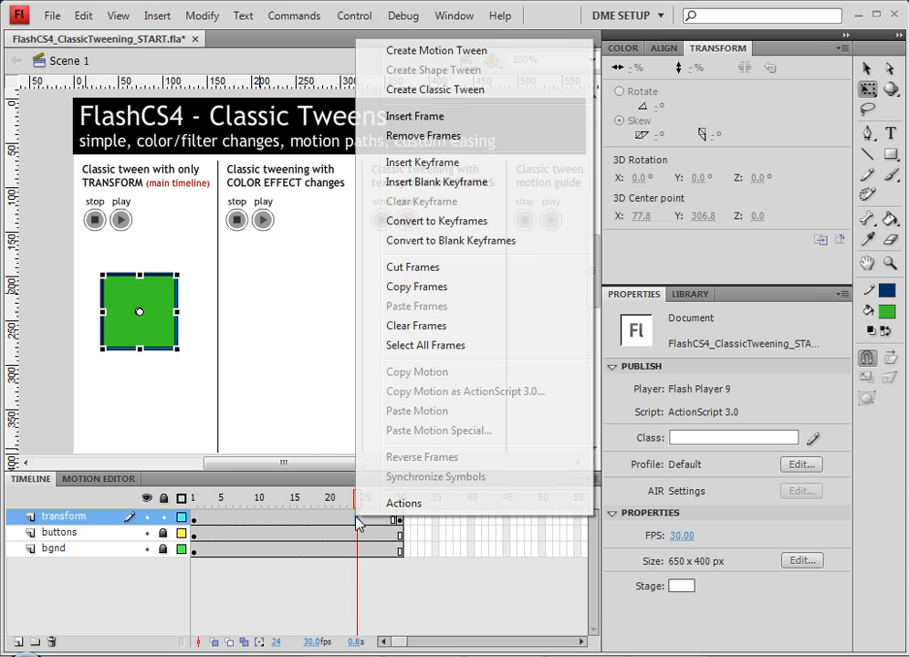
pyautogui.click(443, 95)
pyautogui.moveTo(195, 502); pyautogui.dragTo(408, 505)
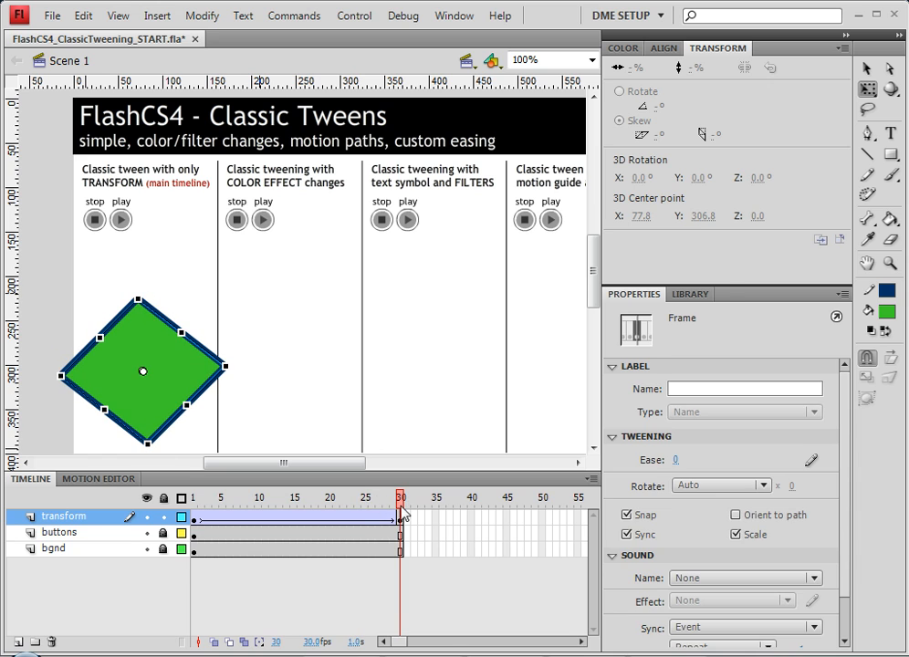
# Step: Shorten the transform tween by moving its end keyframe to frame 14, and insert a new keyframe at frame 30
pyautogui.click(399, 520)
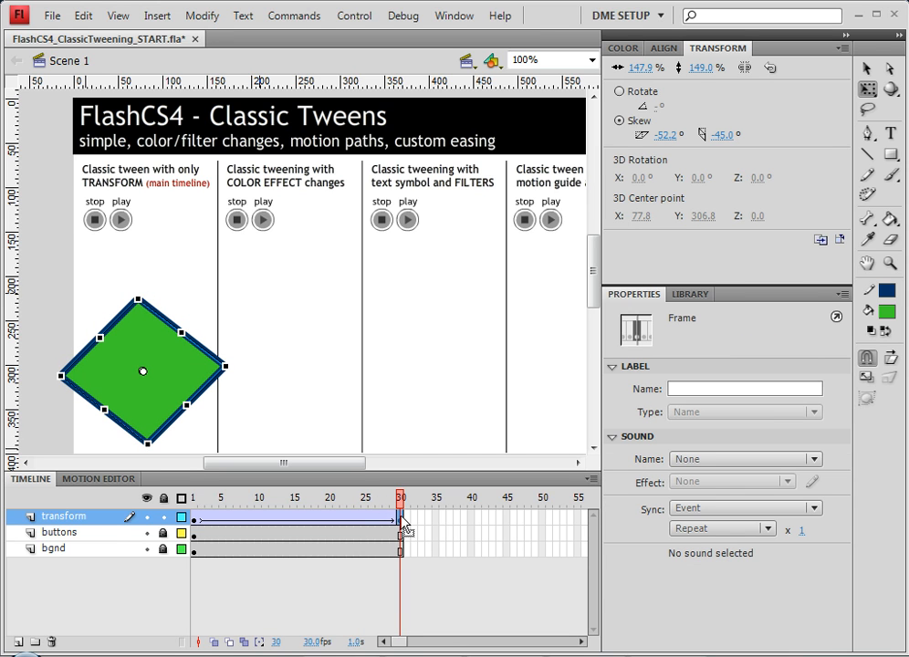
pyautogui.moveTo(401, 525)
pyautogui.mouseDown()
pyautogui.moveTo(266, 525)
pyautogui.moveTo(245, 504)
pyautogui.moveTo(190, 509)
pyautogui.moveTo(401, 516)
pyautogui.mouseUp()
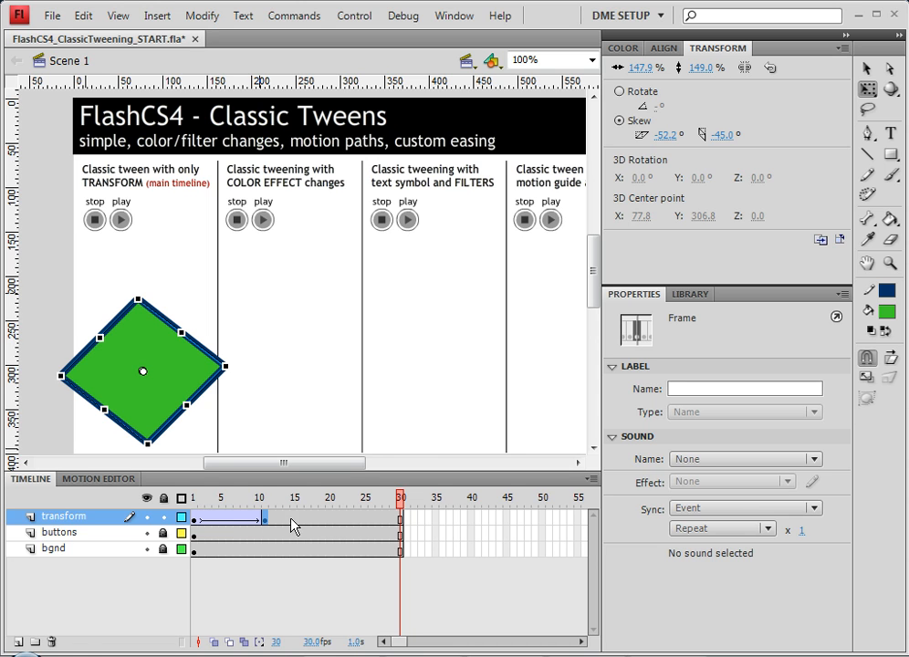
pyautogui.moveTo(265, 523); pyautogui.dragTo(285, 524)
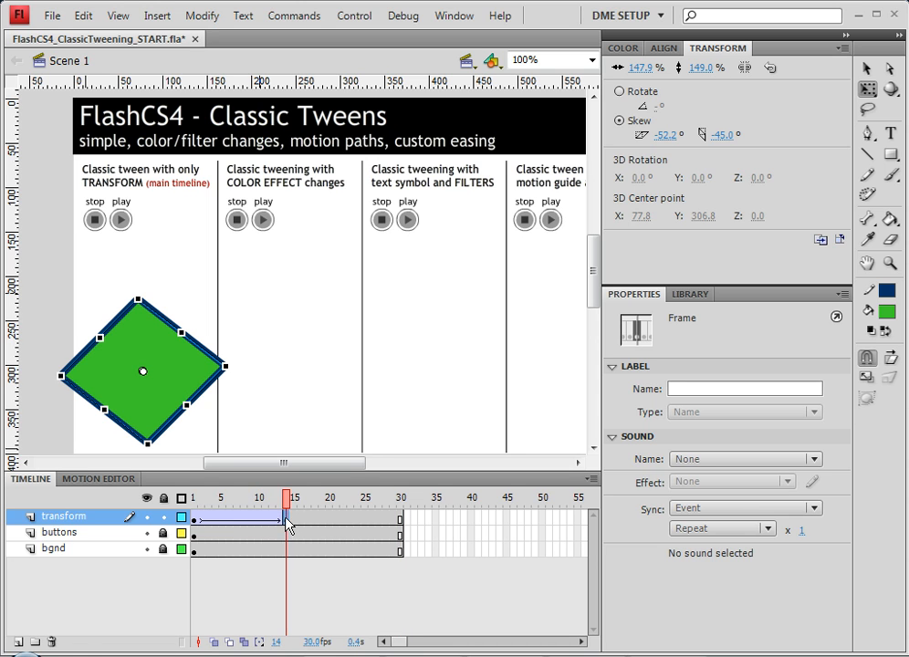
pyautogui.rightClick(400, 526)
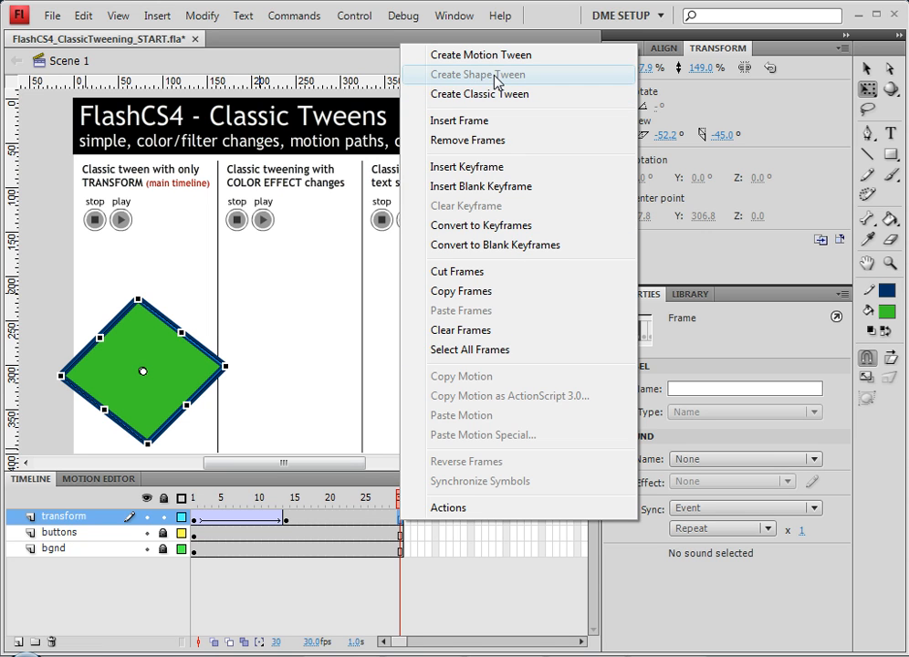
pyautogui.click(469, 172)
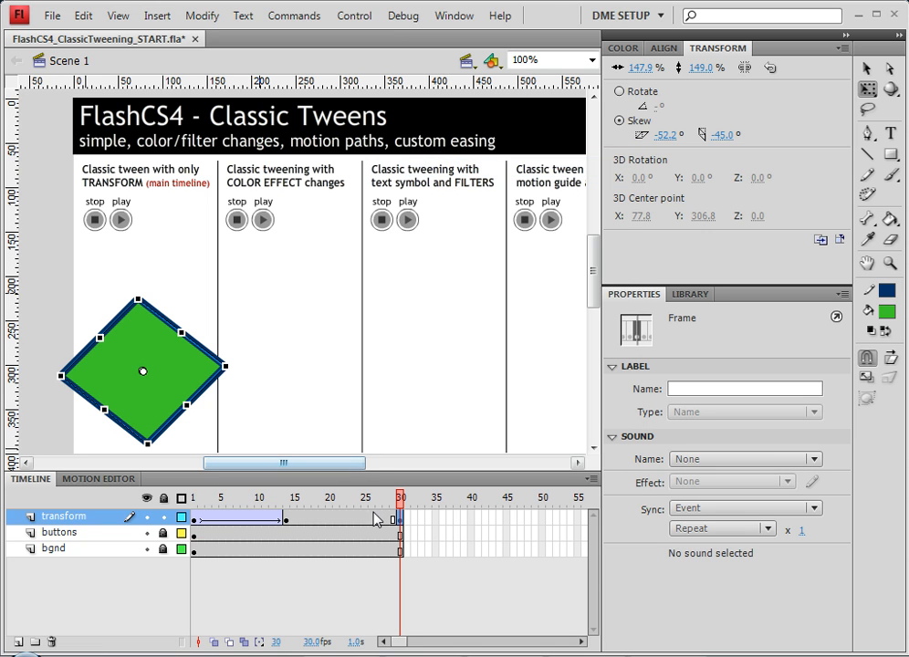
# Step: Move the green box at frame 30 up to about X 100, Y 130, rotate it 90° clockwise and scale it to about 97% by 108%
pyautogui.moveTo(138, 300); pyautogui.dragTo(197, 288)
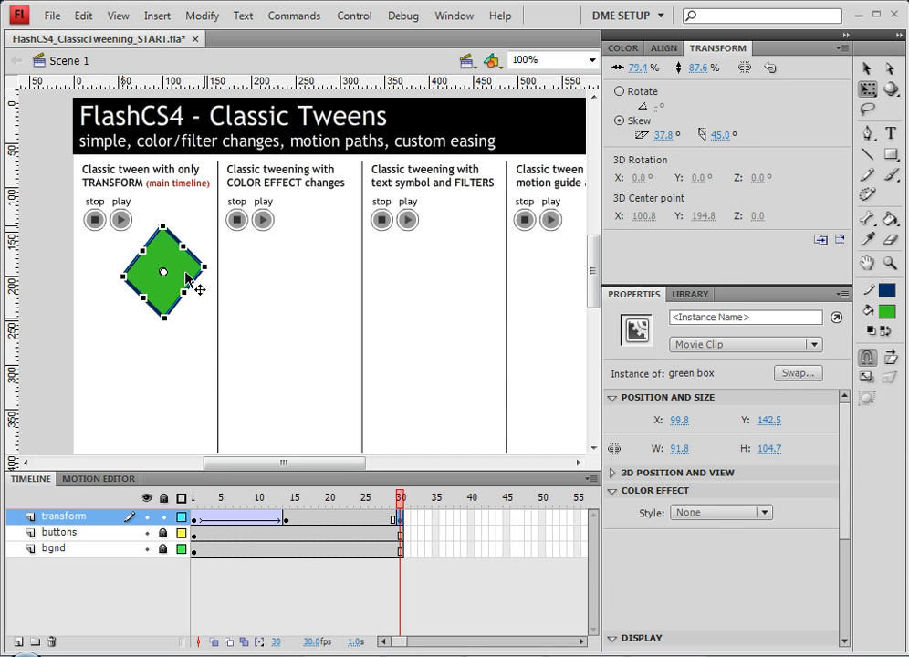
pyautogui.moveTo(157, 226)
pyautogui.mouseDown()
pyautogui.moveTo(146, 221)
pyautogui.moveTo(151, 210)
pyautogui.moveTo(161, 218)
pyautogui.mouseUp()
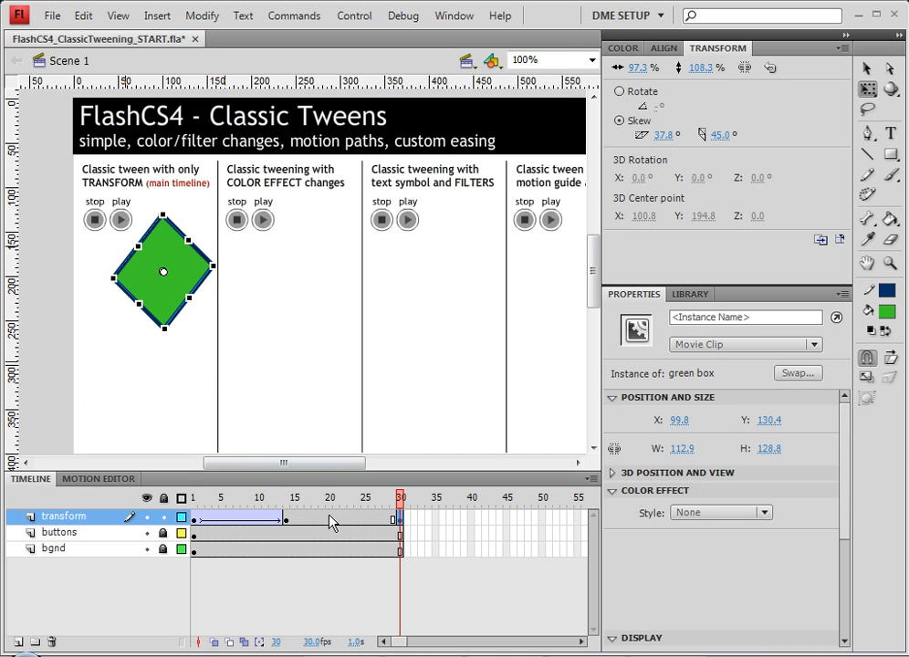
# Step: Create a classic tween between frames 14 and 30 of the transform layer and scrub through it to preview the motion
pyautogui.rightClick(328, 517)
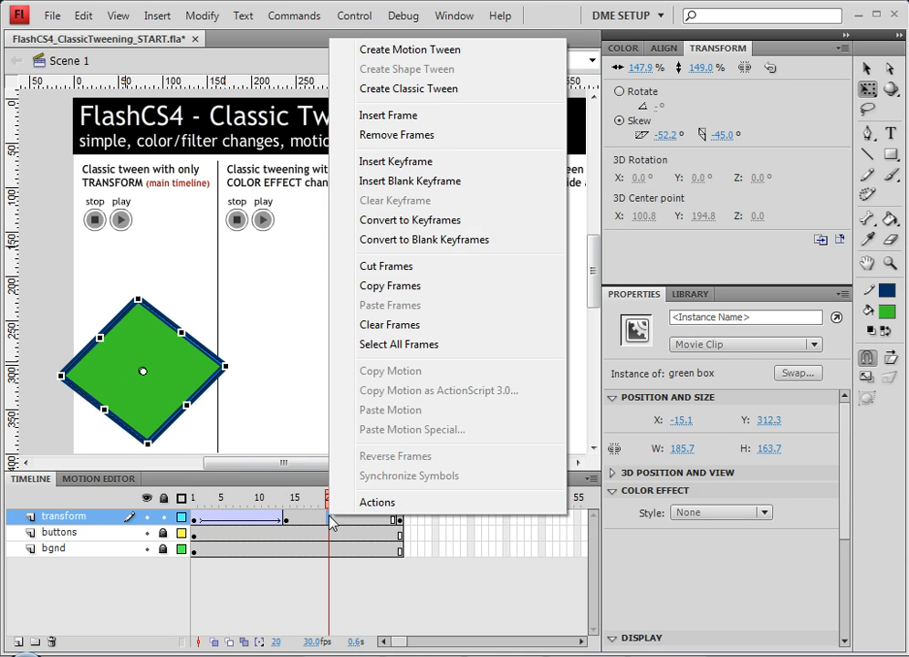
pyautogui.click(434, 101)
pyautogui.moveTo(290, 500); pyautogui.dragTo(464, 552)
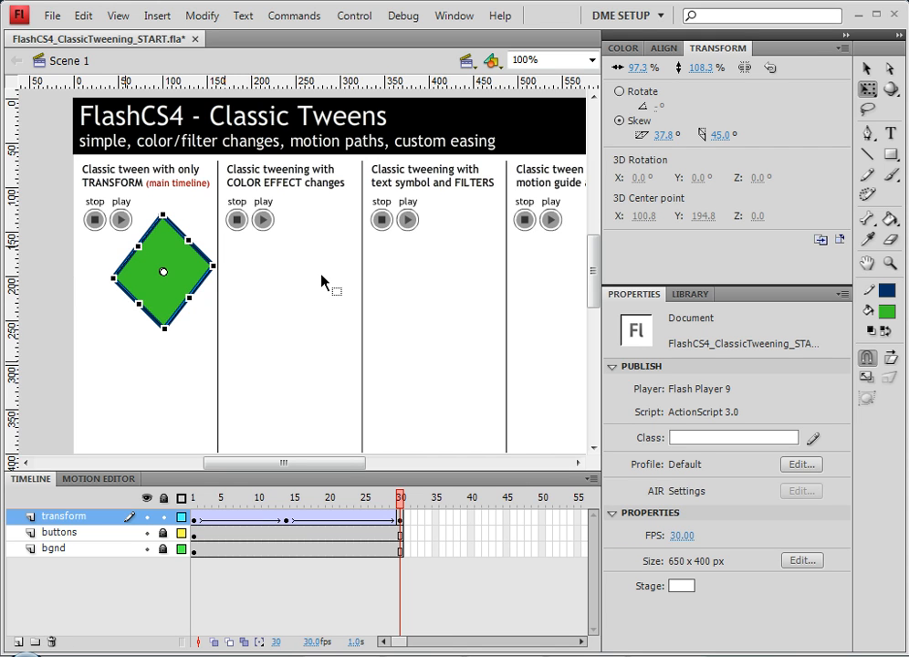
# Step: Return the playhead to frame 1 and add a new layer named anims above the transform layer
pyautogui.moveTo(444, 337); pyautogui.dragTo(353, 330)
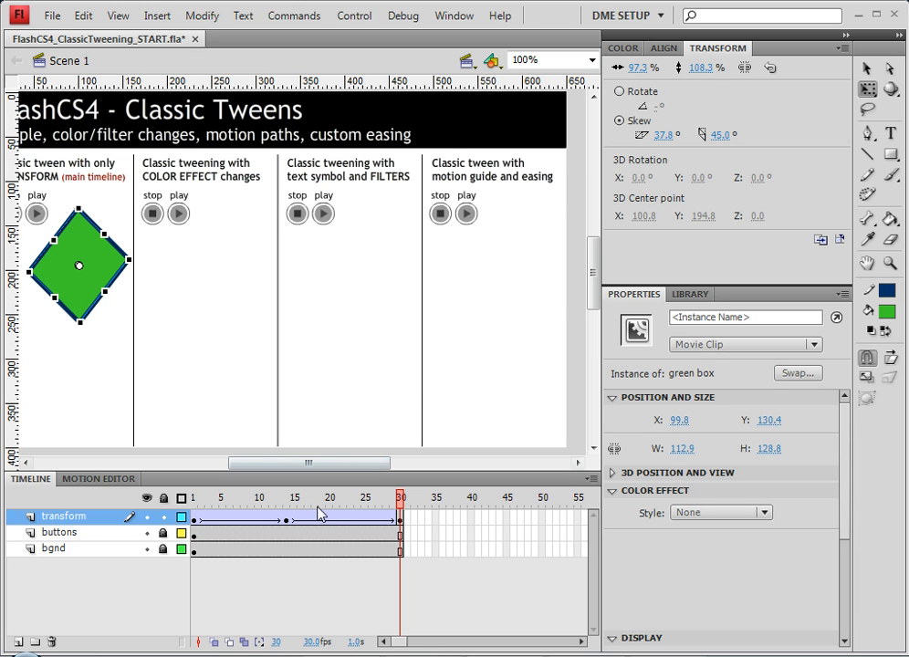
pyautogui.moveTo(278, 503); pyautogui.dragTo(162, 514)
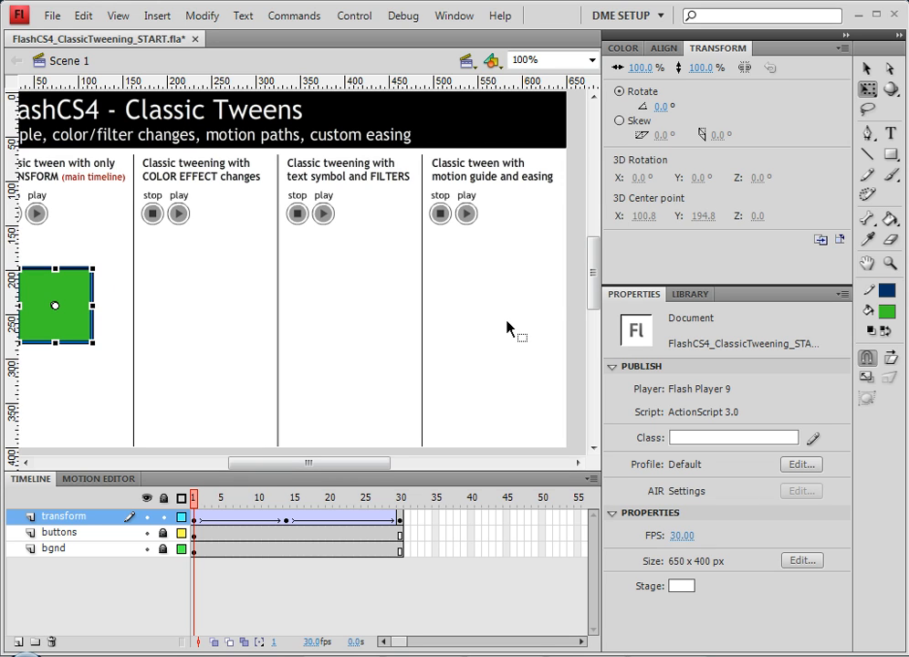
pyautogui.click(18, 643)
pyautogui.doubleClick(67, 519)
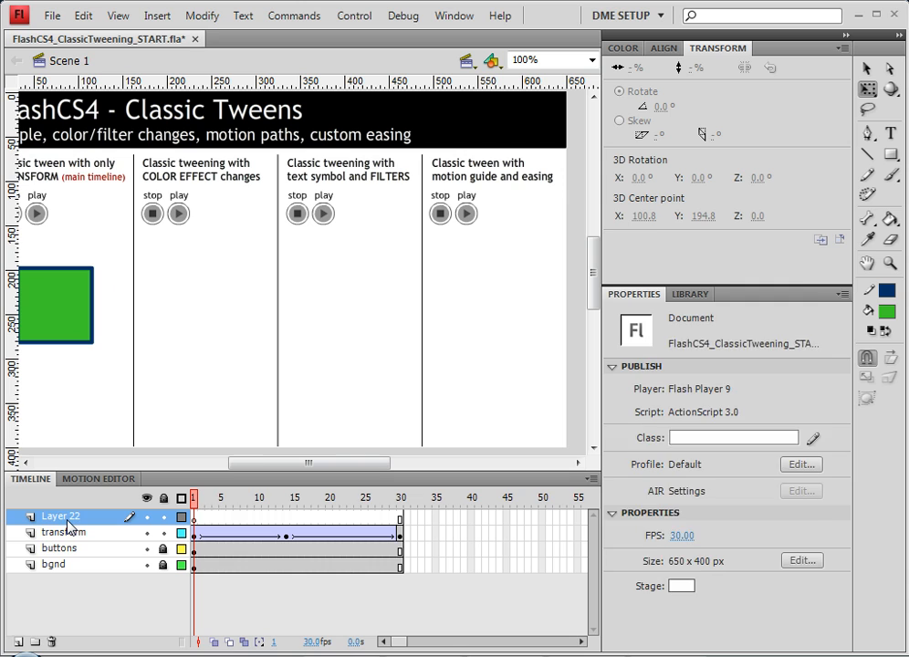
pyautogui.write('anim')
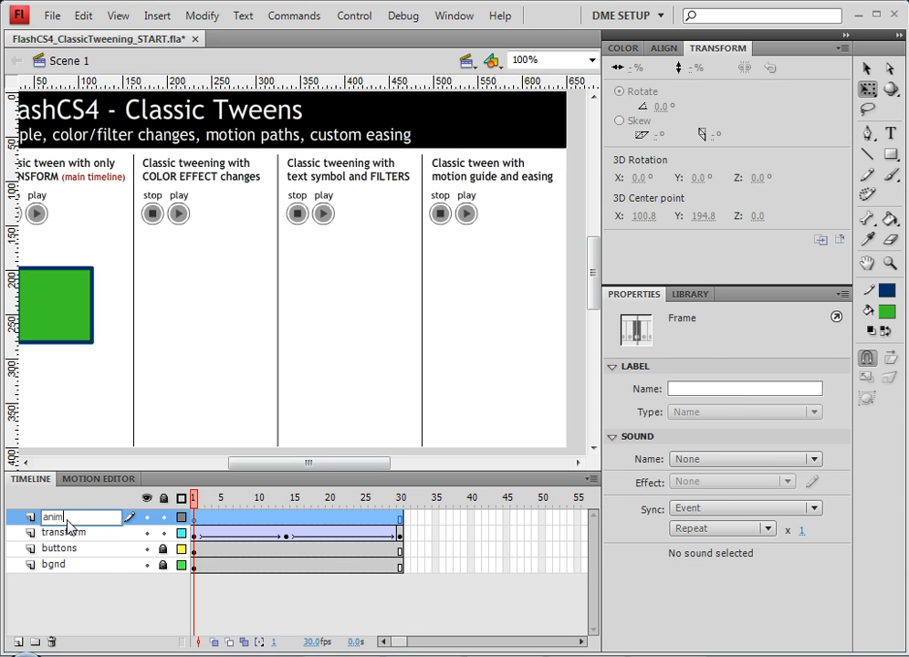
pyautogui.write('s')
pyautogui.press('Return')
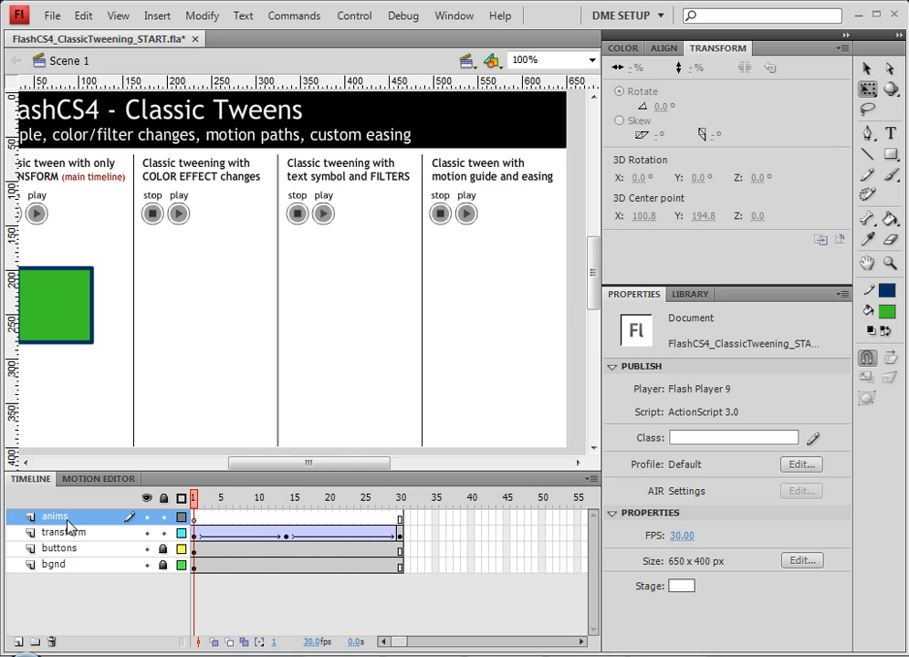
# Step: Draw a square about 74 px wide with a #999900 fill in the COLOR EFFECT column on the anims layer
pyautogui.click(892, 156)
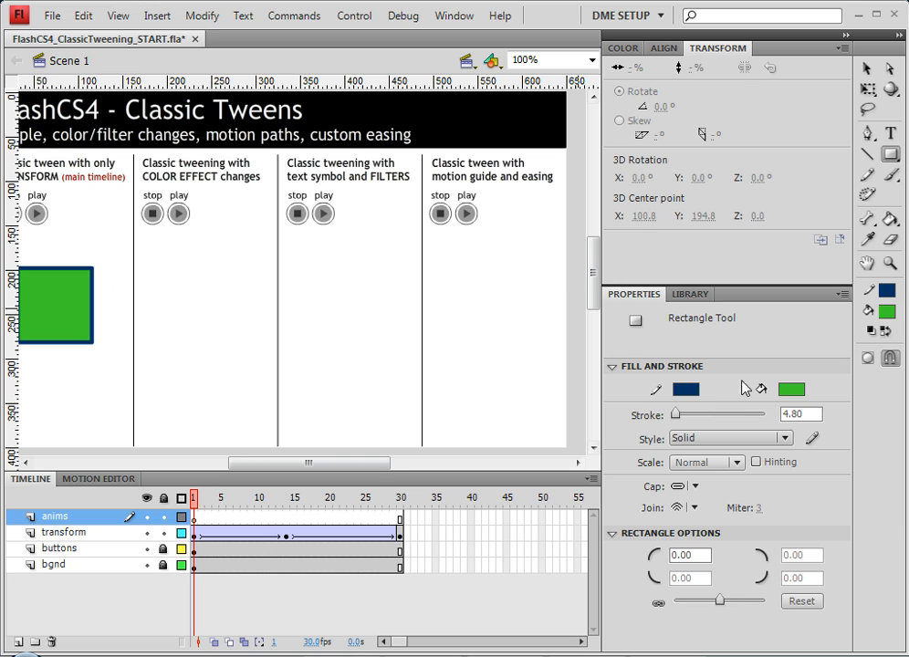
pyautogui.click(792, 389)
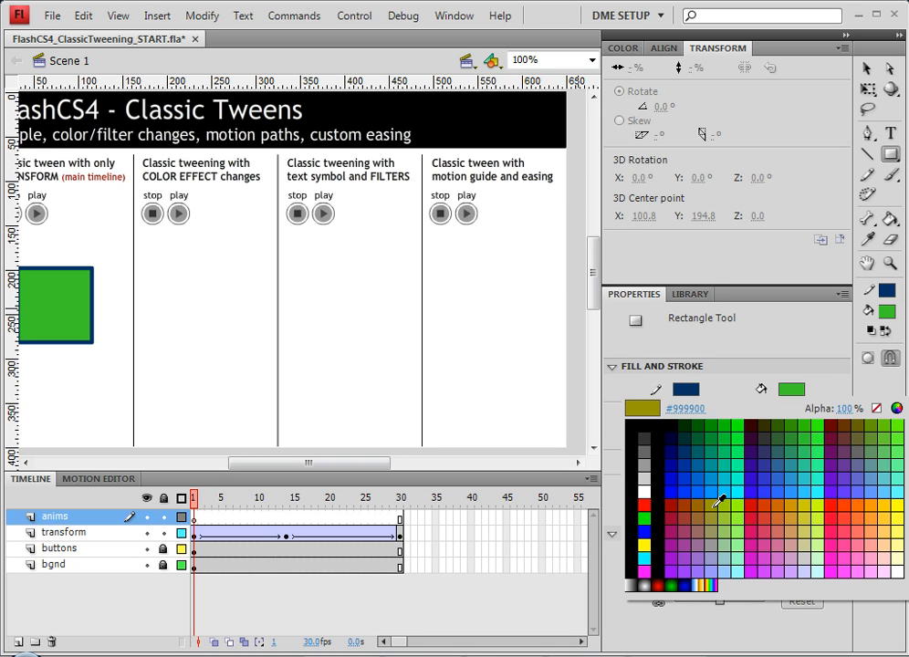
pyautogui.click(716, 500)
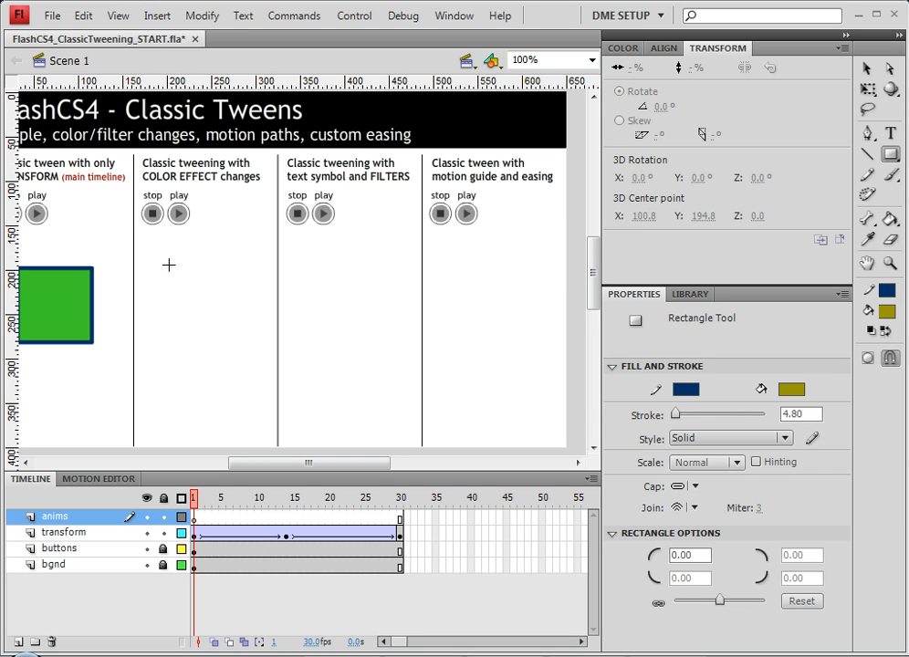
pyautogui.moveTo(169, 265); pyautogui.dragTo(235, 331)
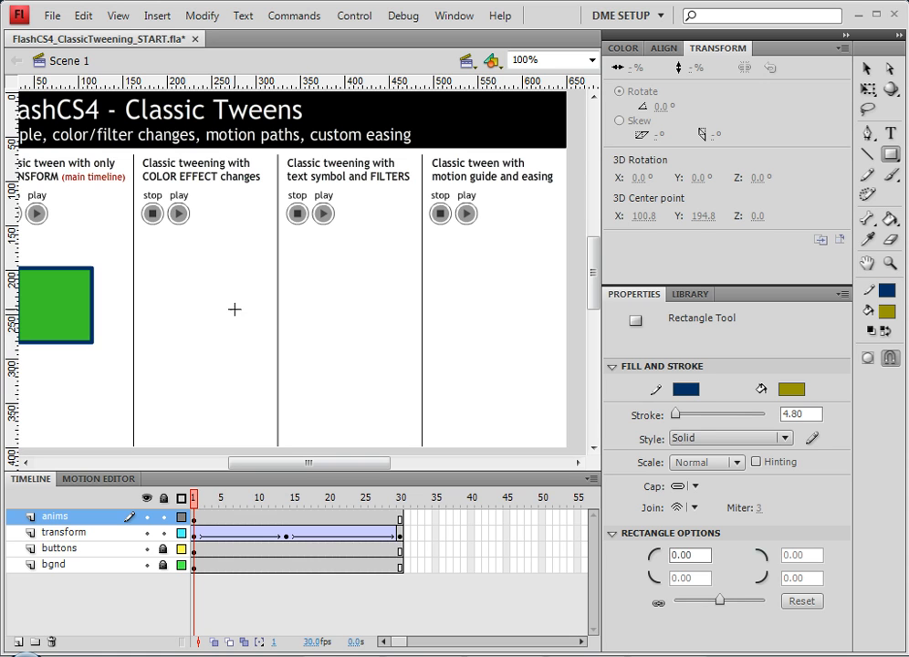
# Step: Convert the tan square, including its outline, into a movie clip symbol named tan box
pyautogui.press('v')
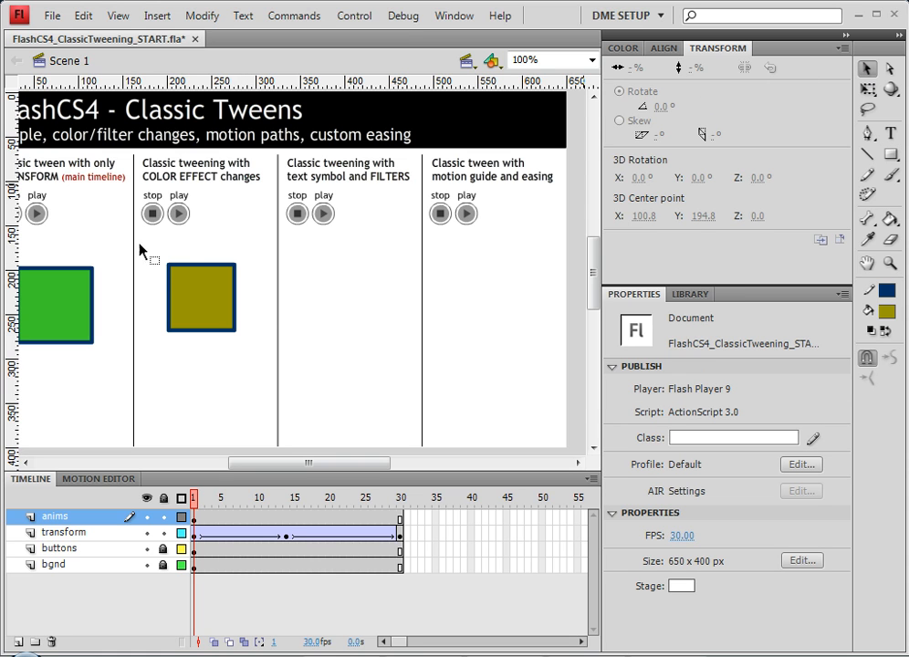
pyautogui.moveTo(150, 243); pyautogui.dragTo(253, 363)
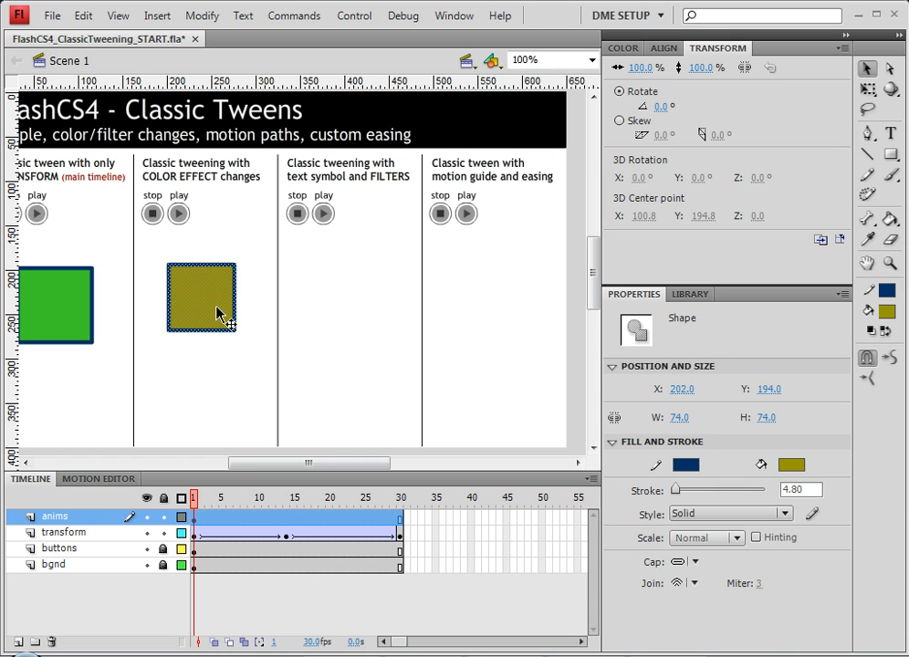
pyautogui.rightClick(219, 315)
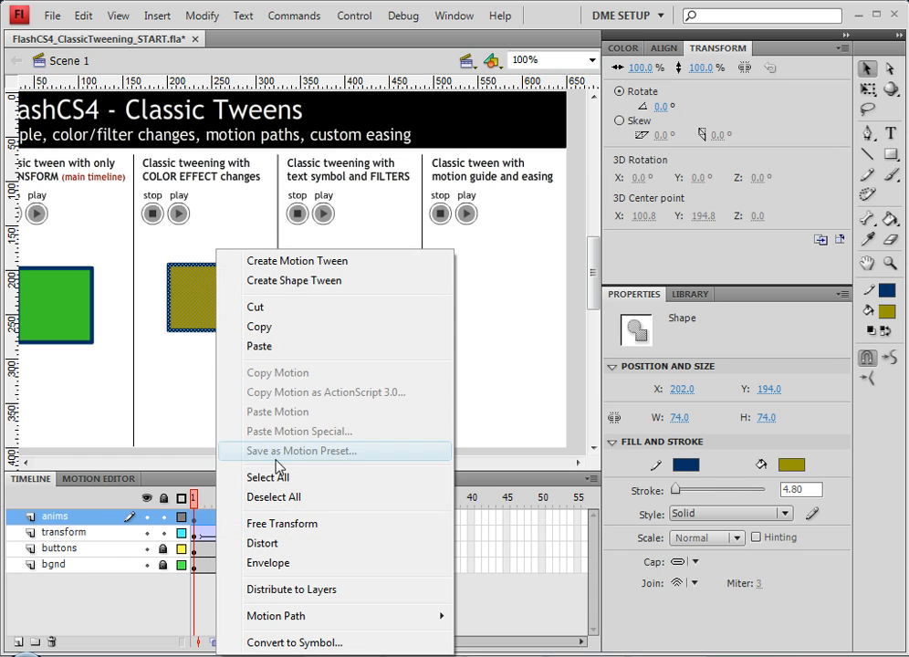
pyautogui.click(309, 643)
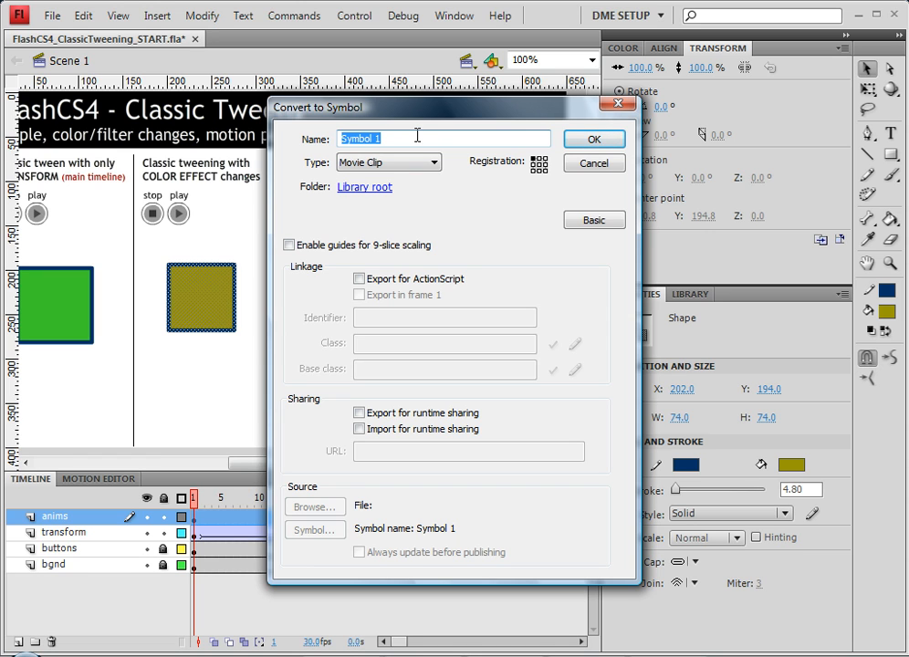
pyautogui.write('tan box')
pyautogui.press('Return')
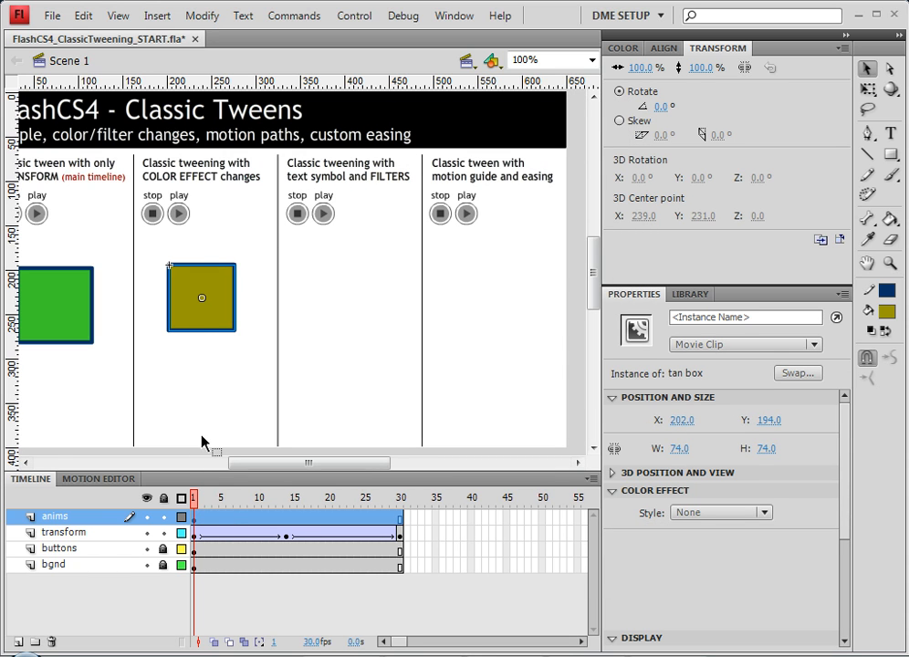
# Step: Nest the tan box instance inside a new movie clip symbol named color ANIM
pyautogui.rightClick(205, 320)
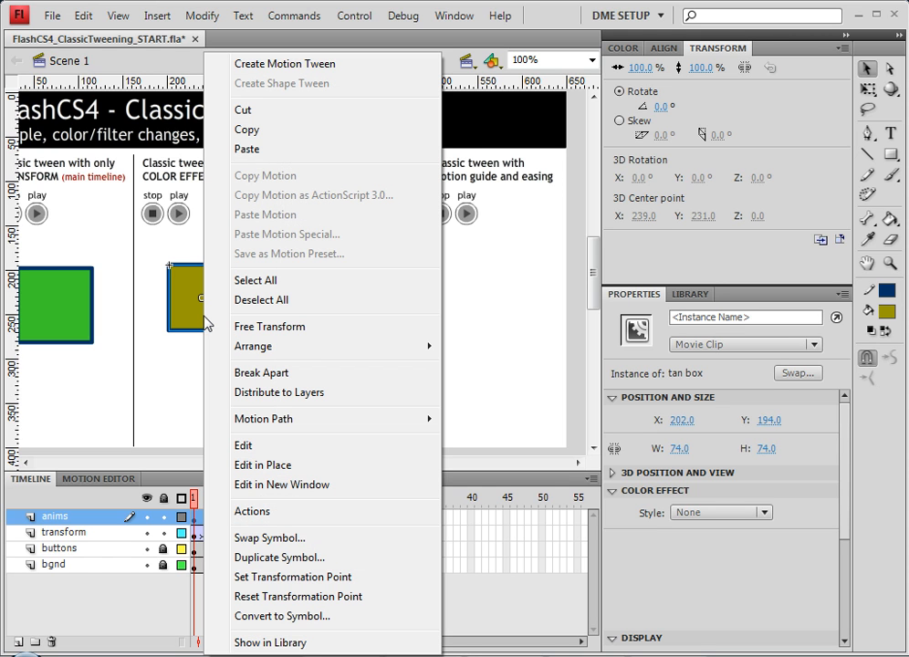
pyautogui.click(333, 618)
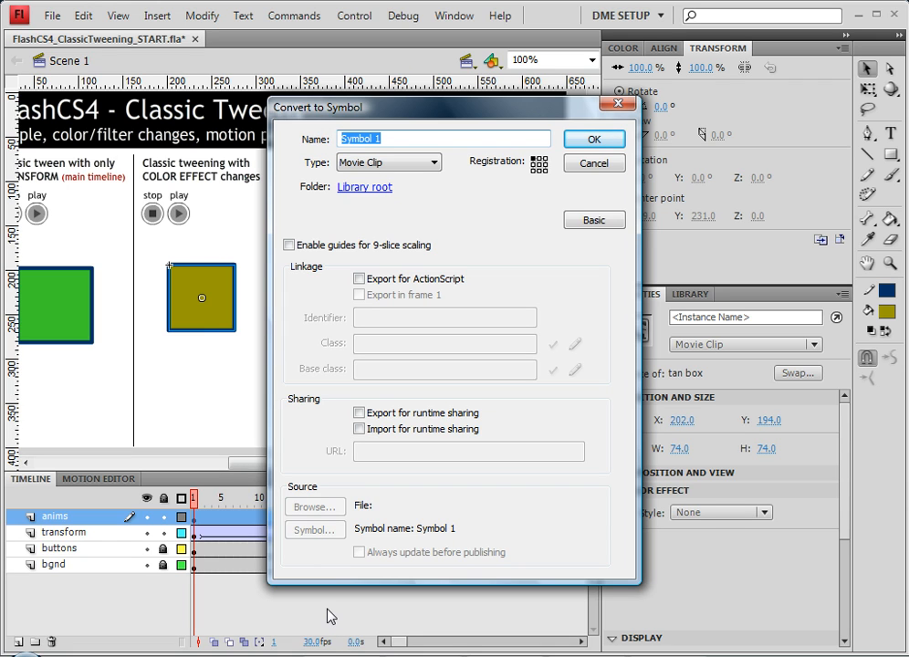
pyautogui.write('color ANIM')
pyautogui.press('Return')
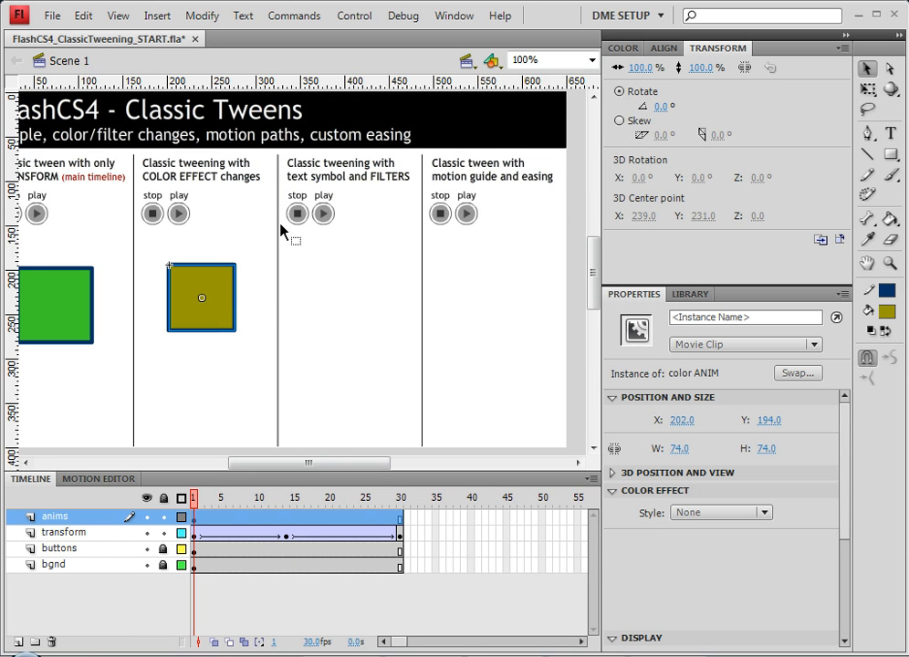
# Step: Open the color ANIM clip for editing in place and insert a keyframe at frame 30 of Layer 1
pyautogui.doubleClick(199, 318)
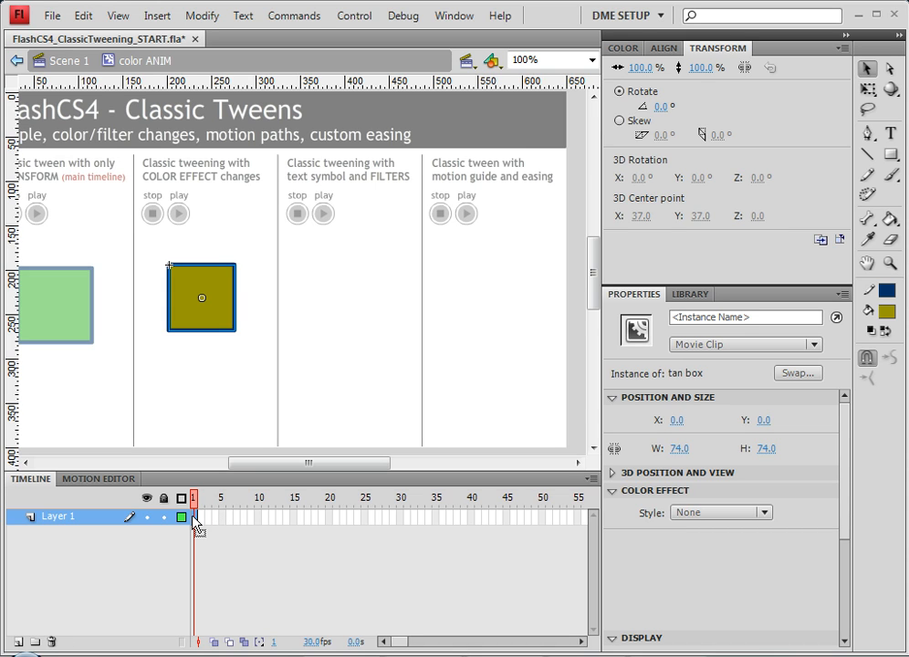
pyautogui.rightClick(400, 518)
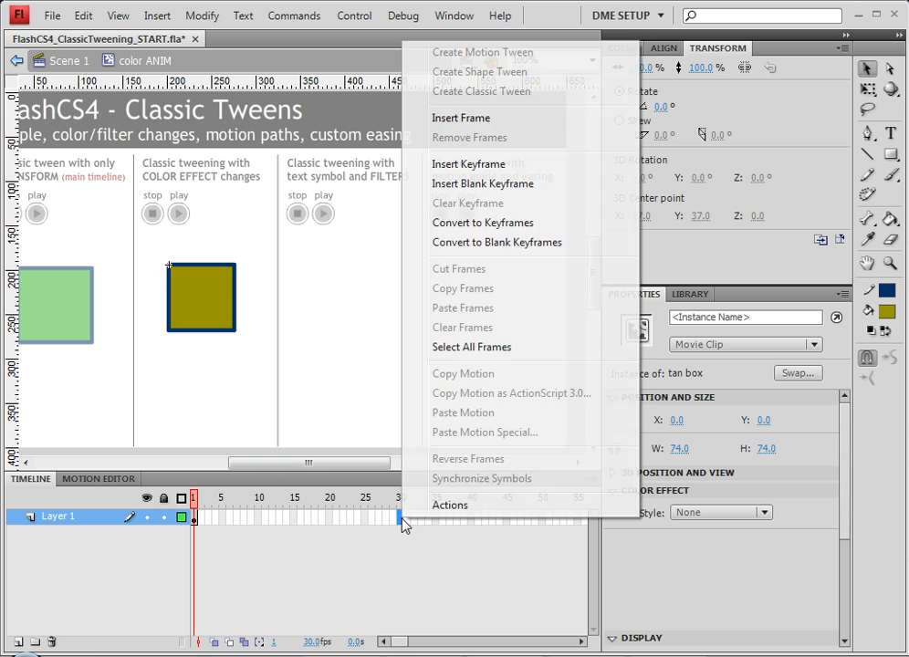
pyautogui.click(468, 164)
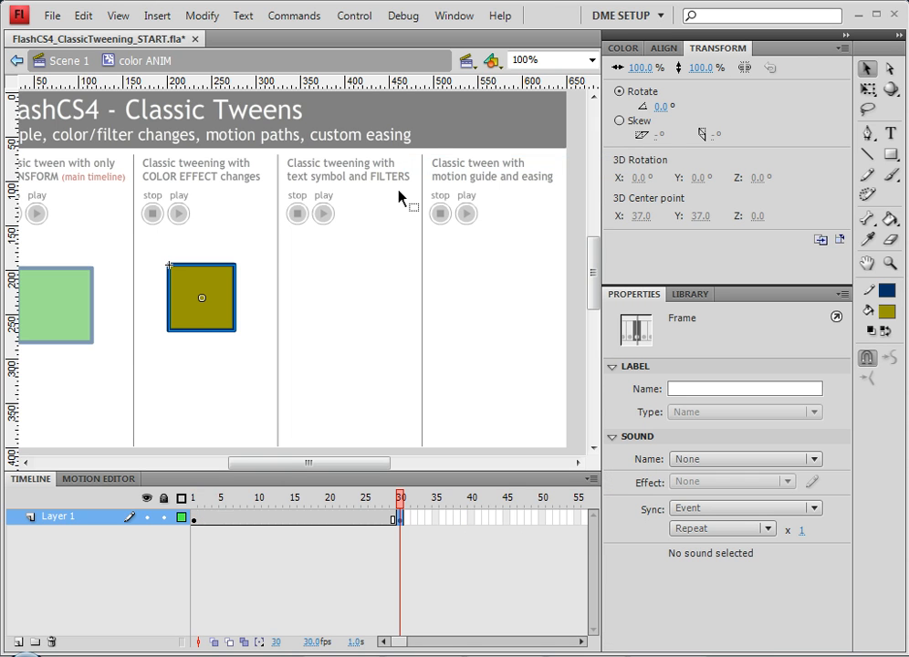
# Step: Give the tan box instance at frame 30 an Advanced color effect with red offset 136 and green offset 49
pyautogui.rightClick(295, 526)
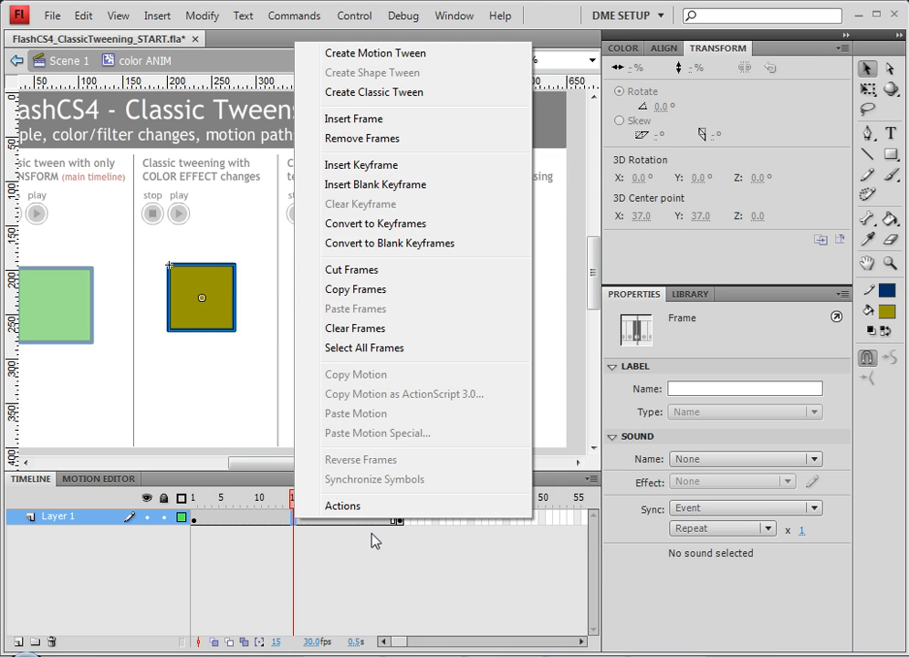
pyautogui.click(398, 524)
pyautogui.click(400, 526)
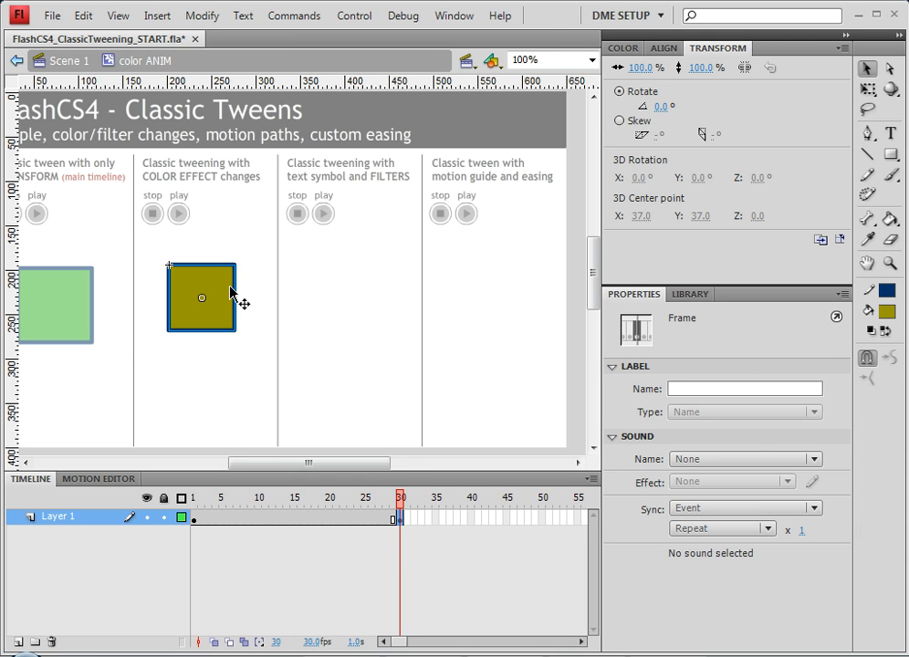
pyautogui.click(223, 290)
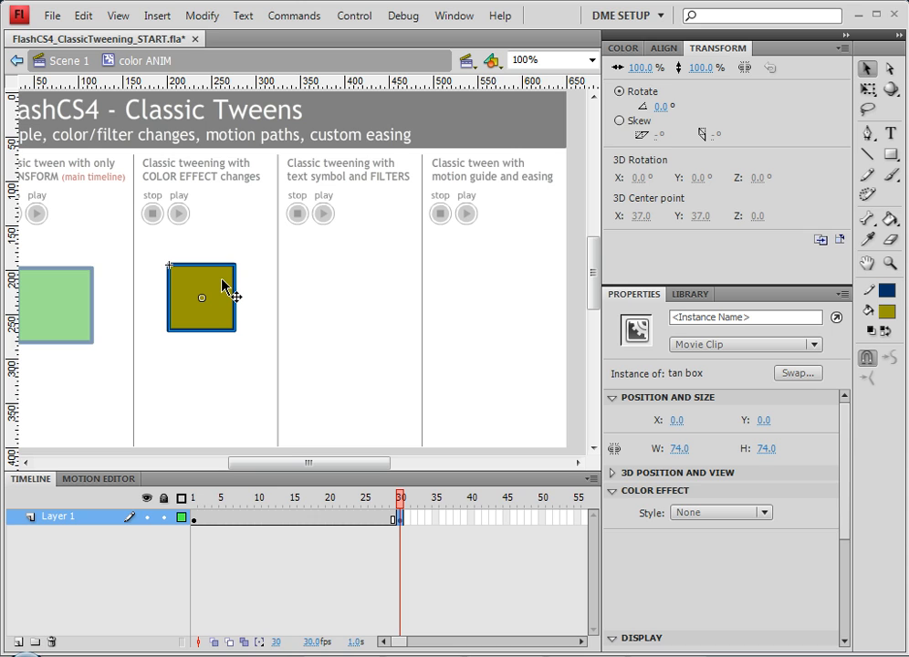
pyautogui.click(710, 513)
pyautogui.click(715, 591)
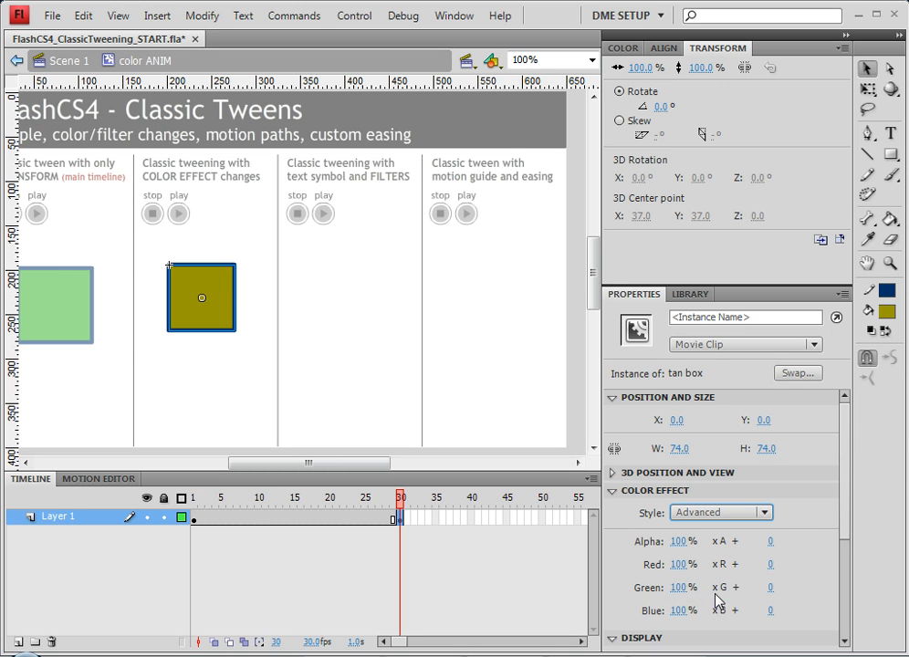
pyautogui.moveTo(770, 565); pyautogui.dragTo(886, 562)
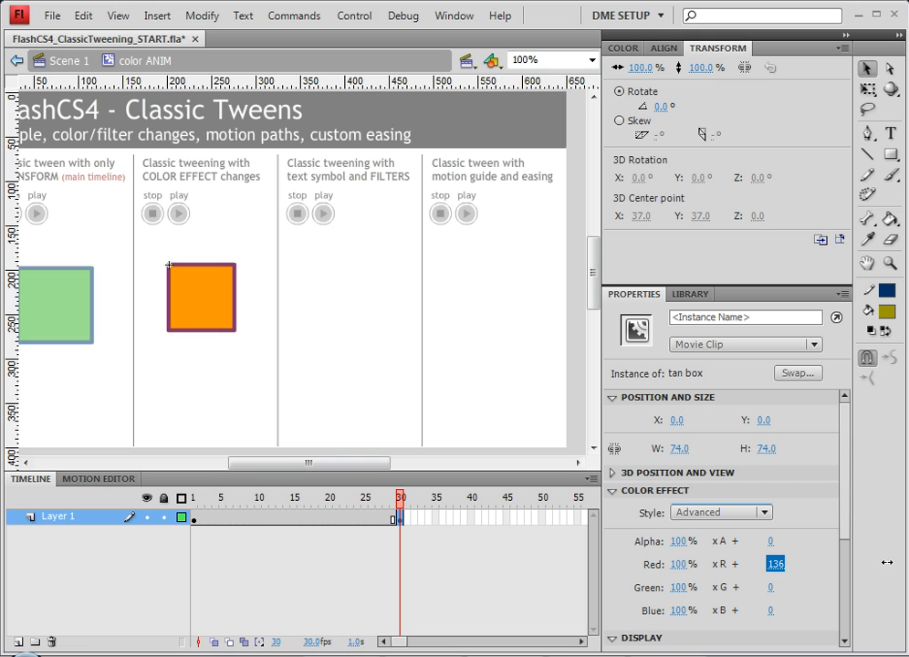
pyautogui.moveTo(771, 589); pyautogui.dragTo(816, 590)
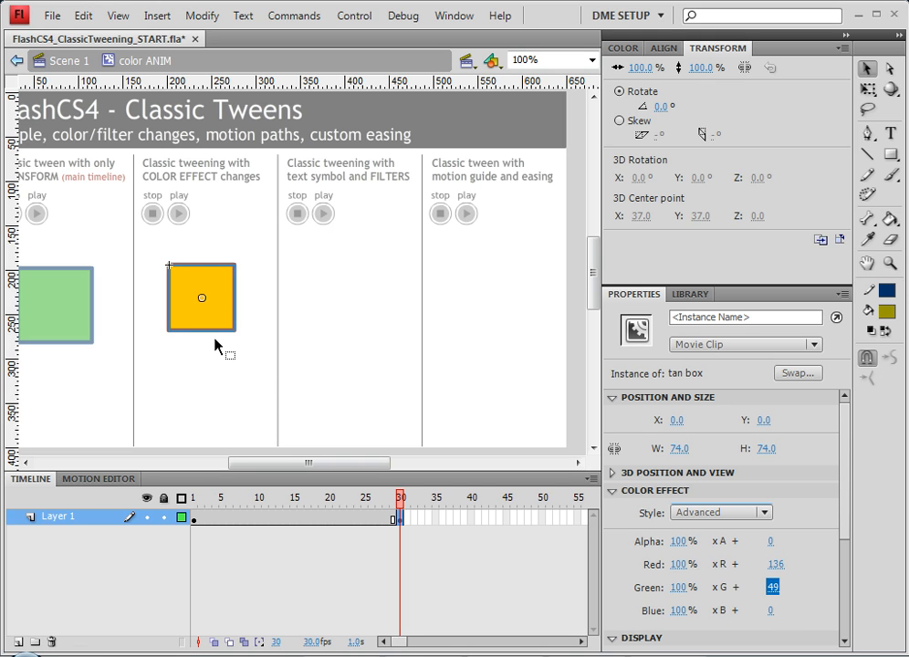
# Step: Insert a keyframe at frame 15 of Layer 1 in the color ANIM clip
pyautogui.click(308, 502)
pyautogui.moveTo(308, 500); pyautogui.dragTo(296, 504)
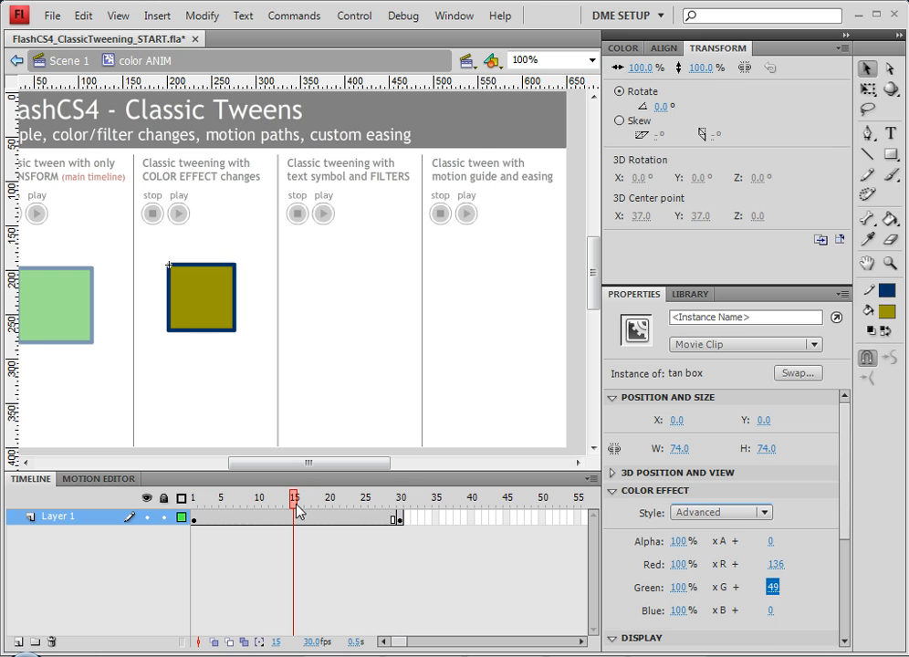
pyautogui.rightClick(297, 514)
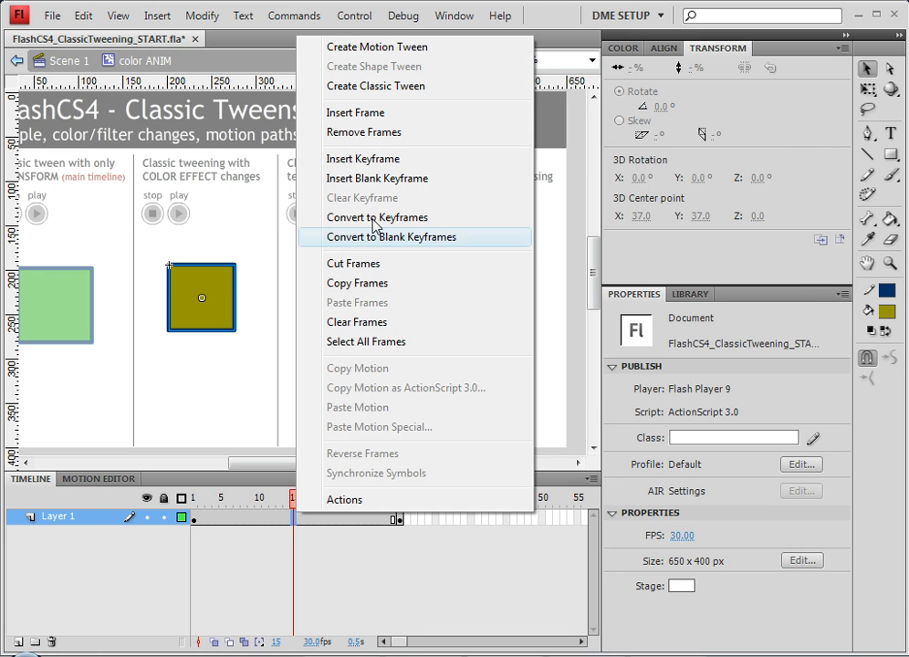
pyautogui.click(391, 159)
# Step: Apply an Advanced color effect to the frame 15 tan box with red offset -102 and blue offset 143
pyautogui.click(234, 297)
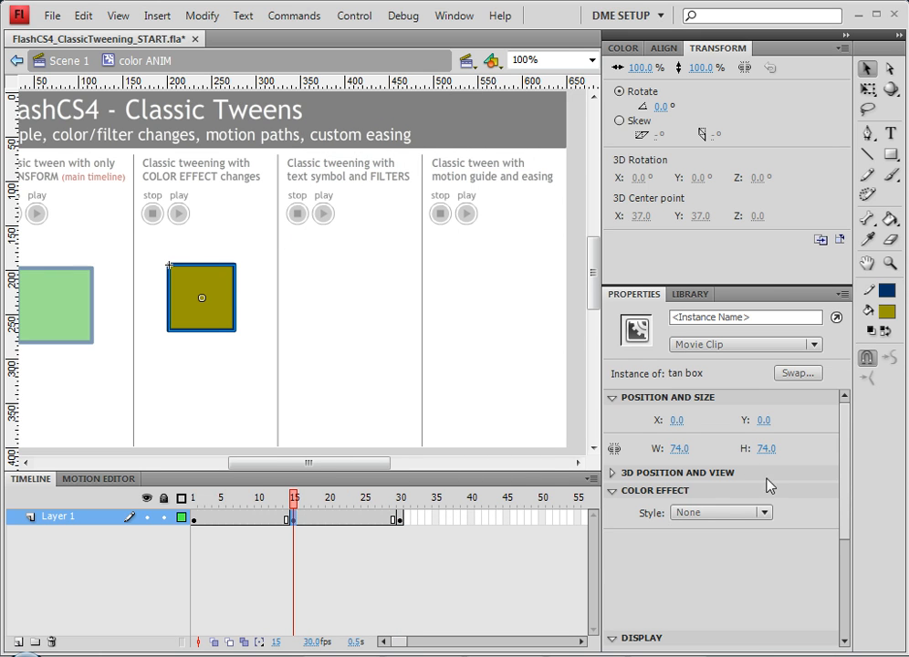
pyautogui.click(724, 513)
pyautogui.click(721, 593)
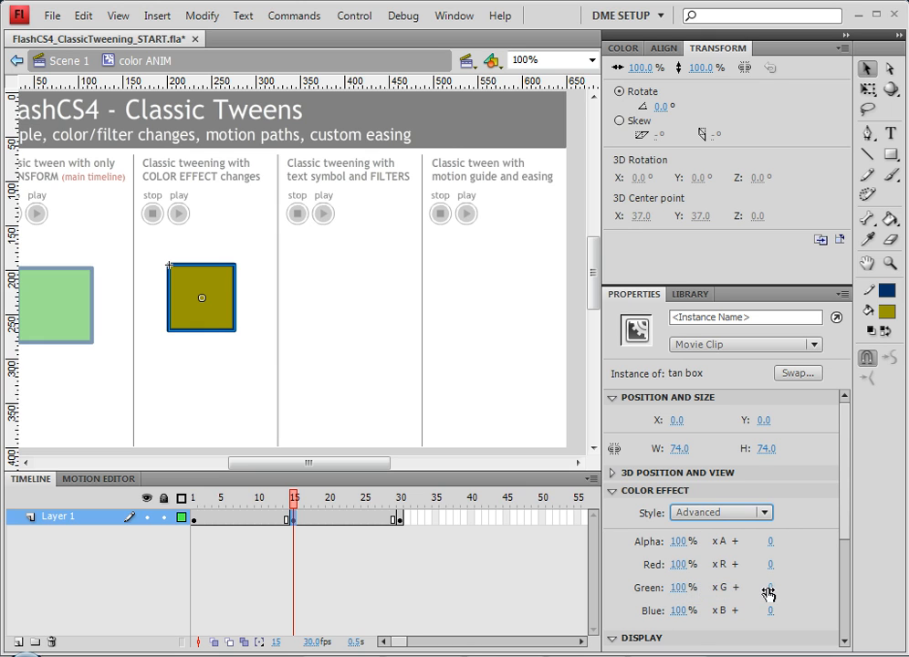
pyautogui.moveTo(771, 564); pyautogui.dragTo(712, 558)
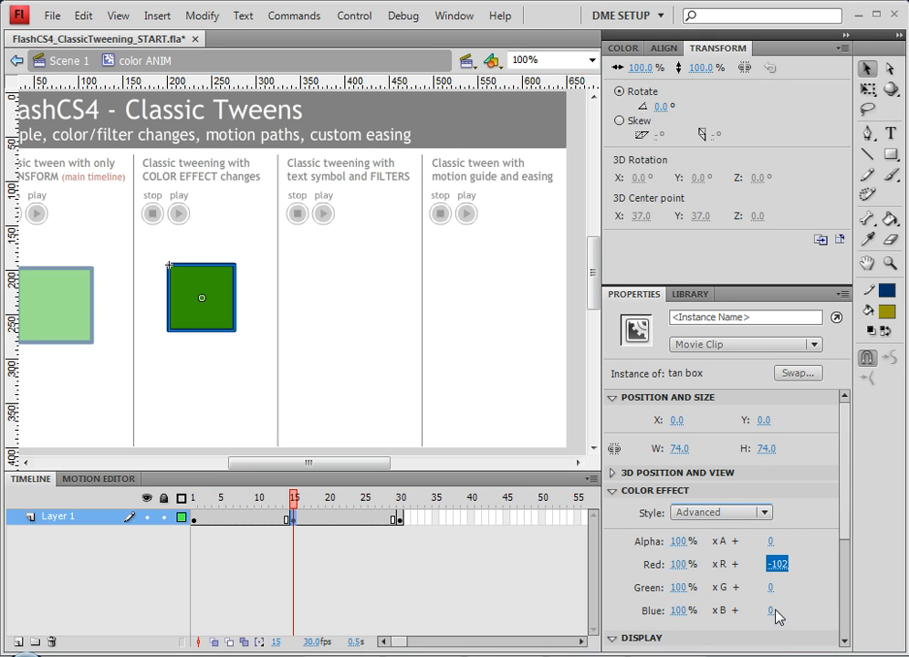
pyautogui.moveTo(773, 616); pyautogui.dragTo(832, 603)
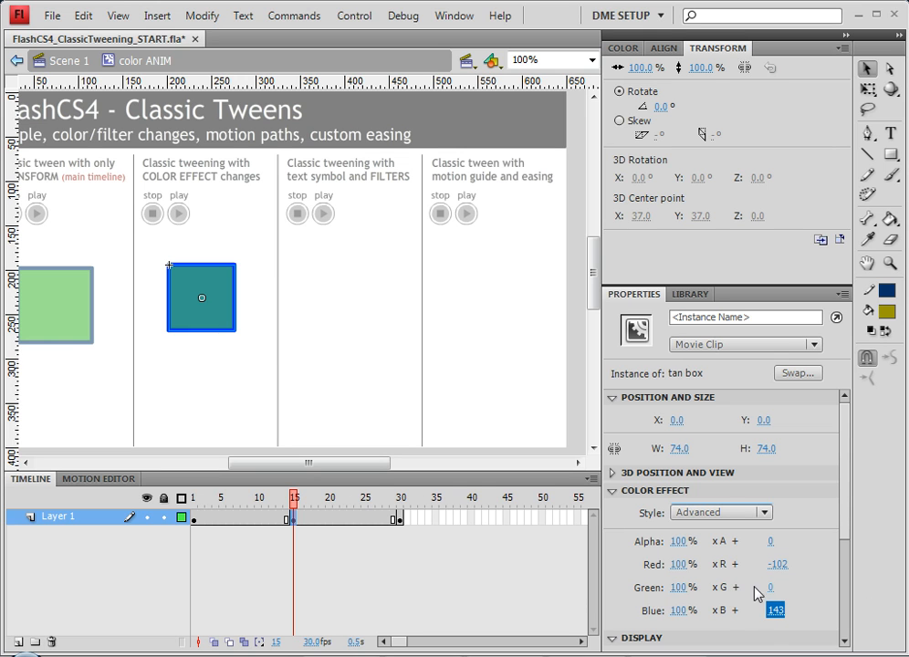
# Step: Create classic tweens on Layer 1 between frames 1 and 15 and between frames 15 and 30
pyautogui.rightClick(247, 521)
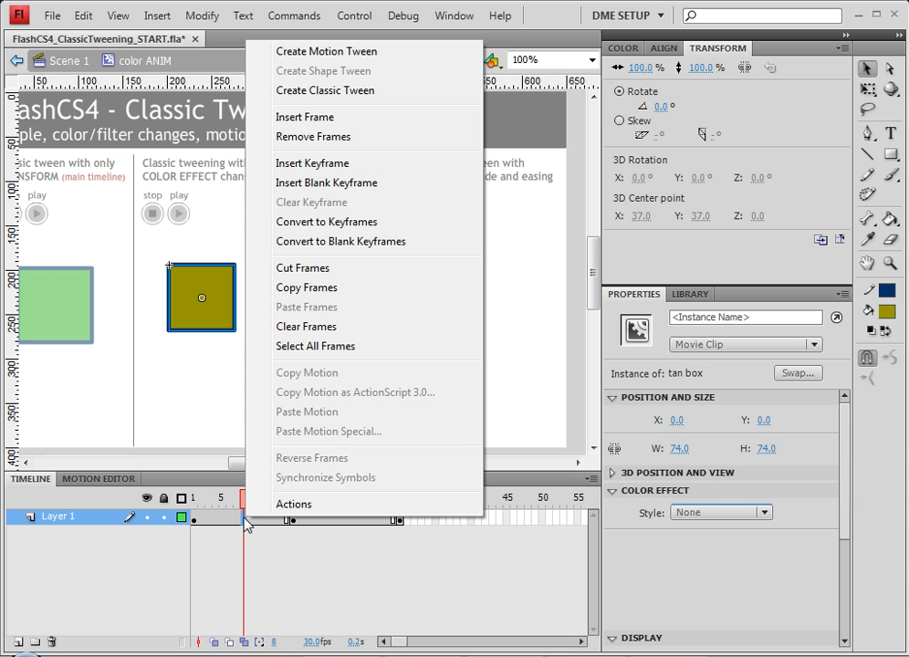
pyautogui.click(363, 91)
pyautogui.rightClick(343, 518)
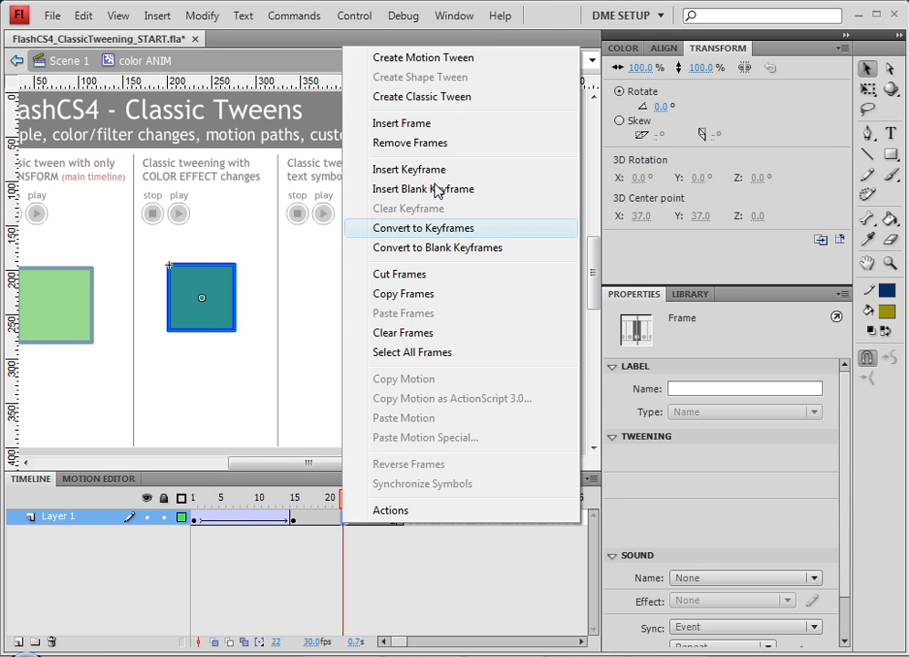
pyautogui.click(449, 97)
# Step: Scrub through the color tween to preview it, and return to Scene 1
pyautogui.moveTo(195, 510); pyautogui.dragTo(209, 532)
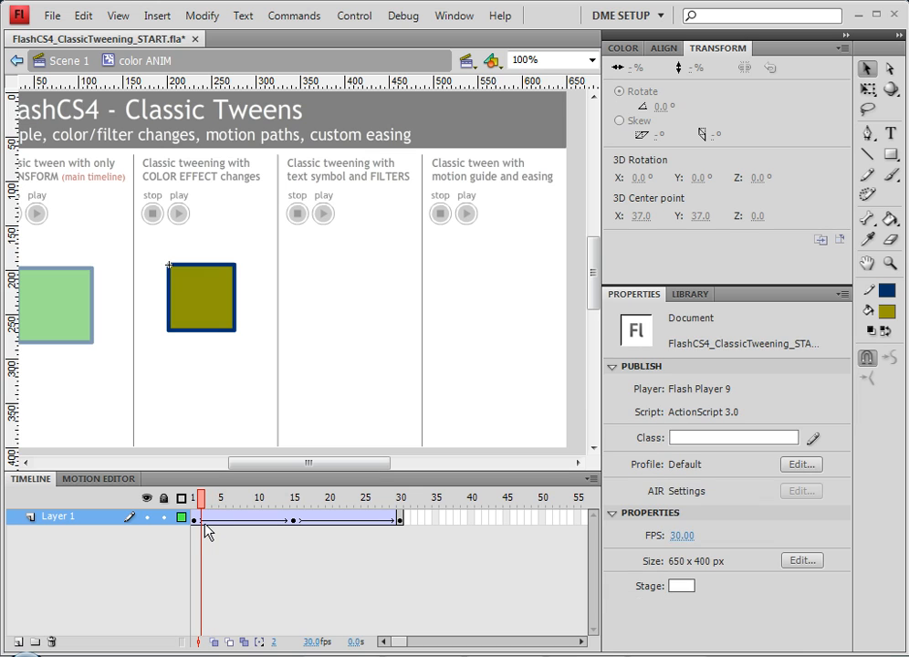
pyautogui.click(294, 520)
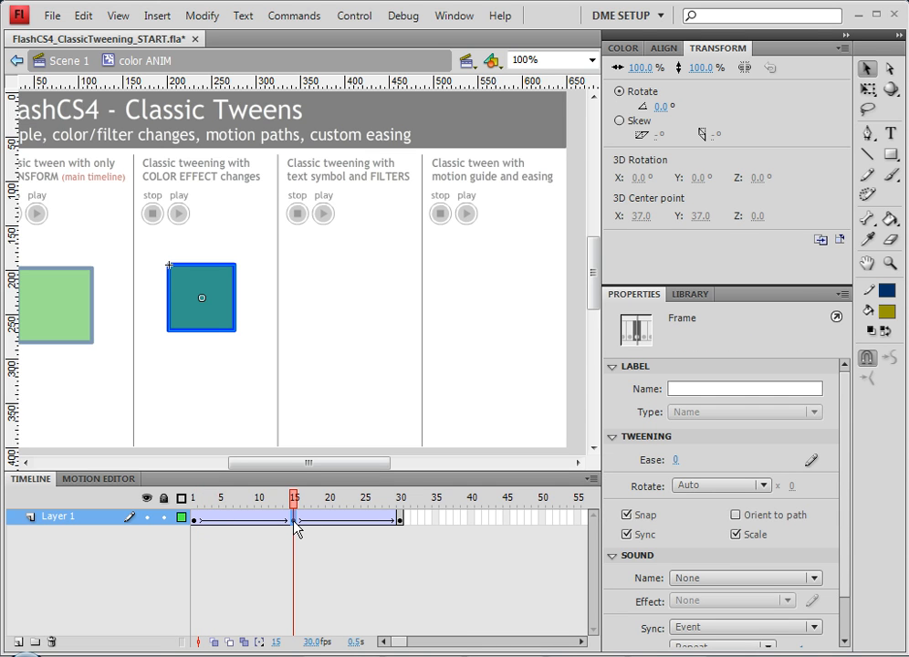
pyautogui.click(64, 64)
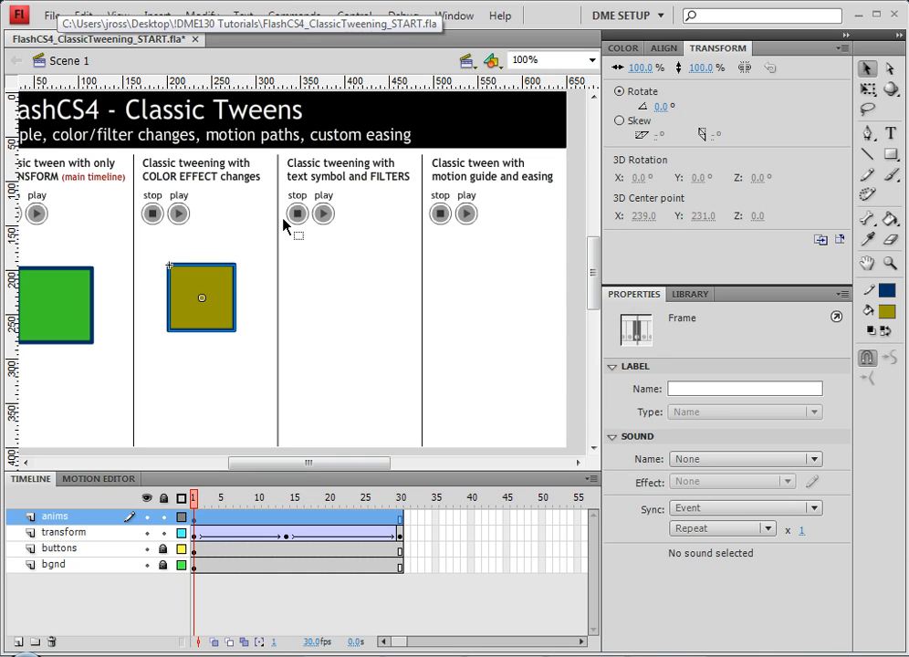